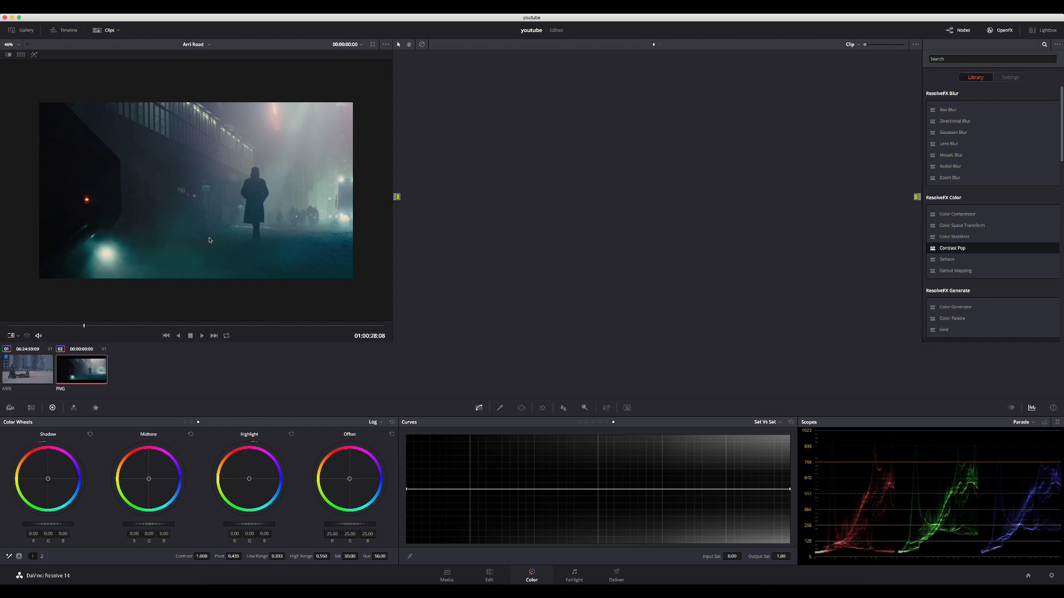
- Save the project and flip between the ARRI clip and the PNG reference still to compare them
{"action": "key", "text": "super+s"}
{"action": "left_click", "coordinate": [42, 372]}
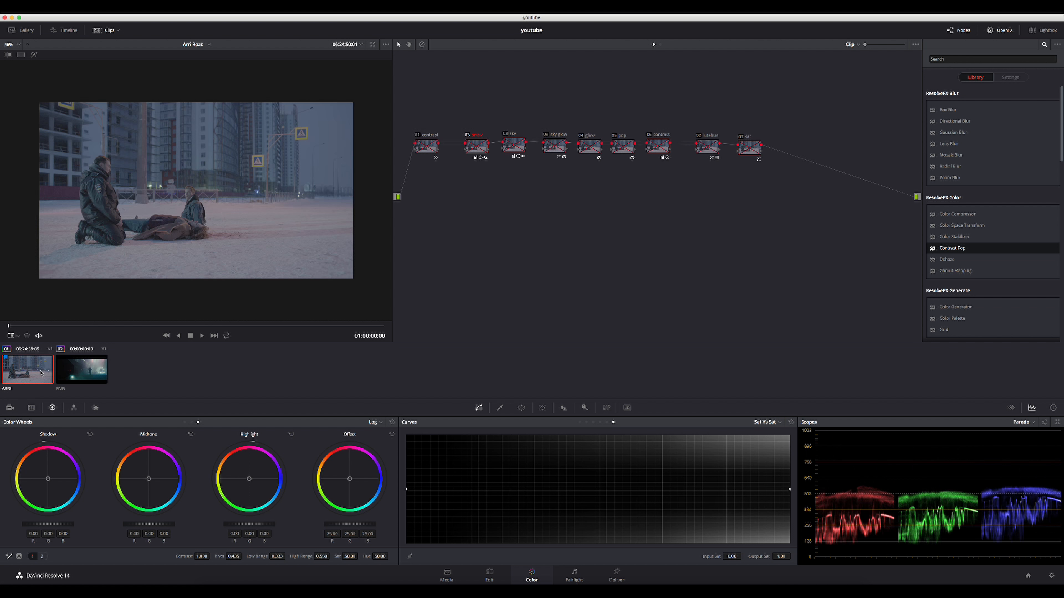
{"action": "left_click", "coordinate": [69, 371]}
{"action": "left_click", "coordinate": [42, 371]}
{"action": "left_click", "coordinate": [82, 371]}
- Show the ARRI clip in an image wipe against the PNG reference and shift the split to reveal more of the reference
{"action": "left_click", "coordinate": [52, 370]}
{"action": "left_click", "coordinate": [7, 55]}
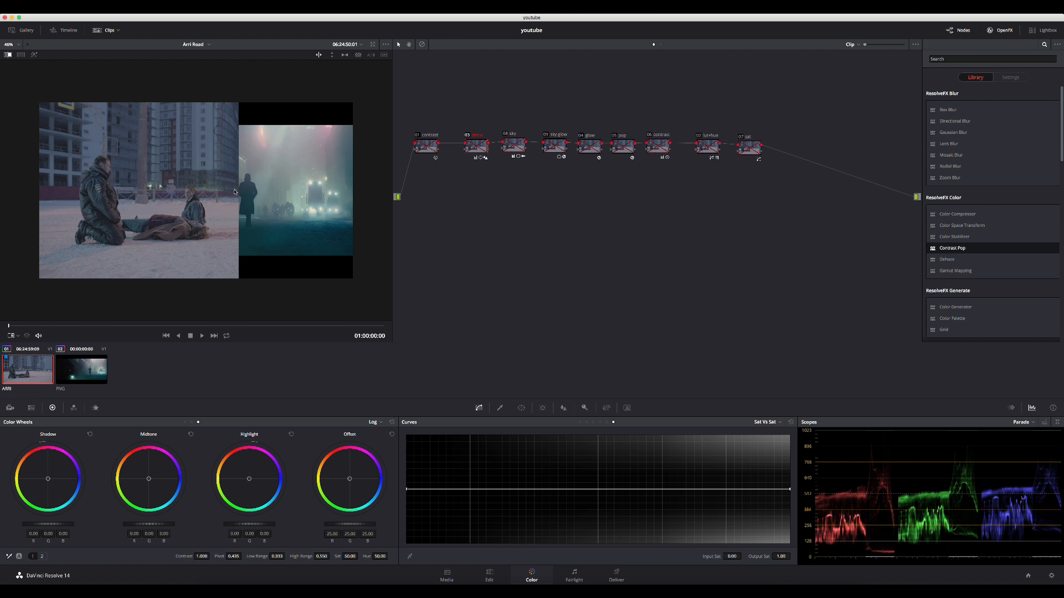
{"action": "left_click_drag", "start_coordinate": [237, 193], "coordinate": [195, 189]}
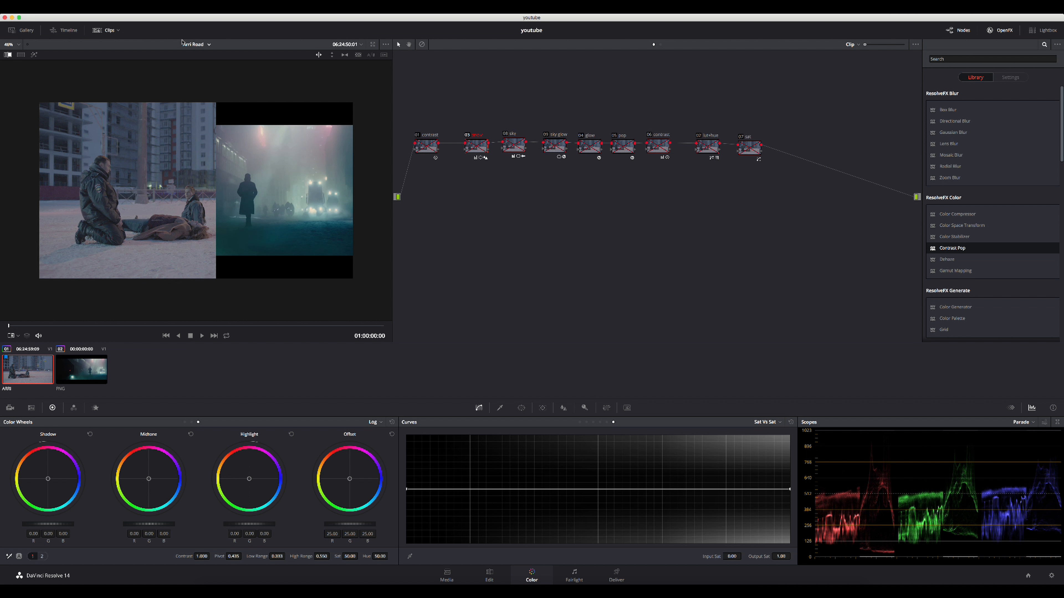
- Set the output blanking to 2.35
{"action": "left_click", "coordinate": [117, 14]}
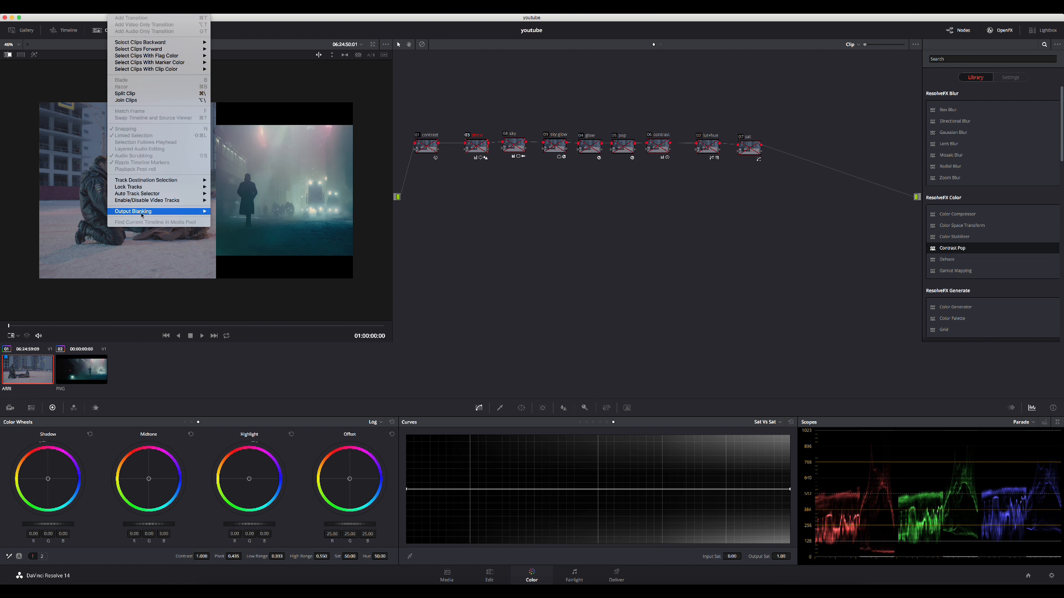
{"action": "mouse_move", "coordinate": [159, 211]}
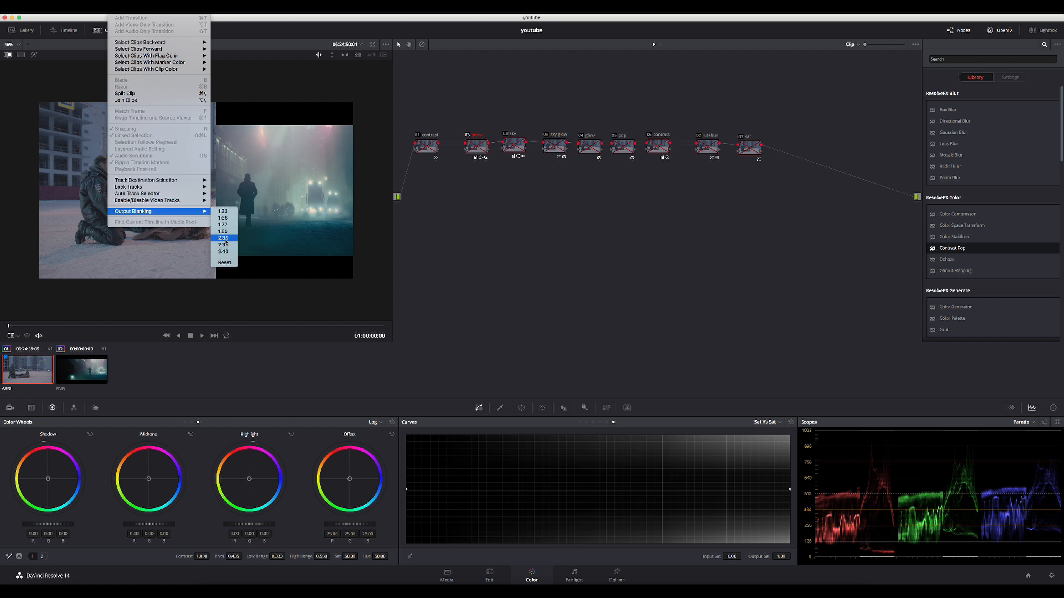
{"action": "left_click", "coordinate": [225, 239]}
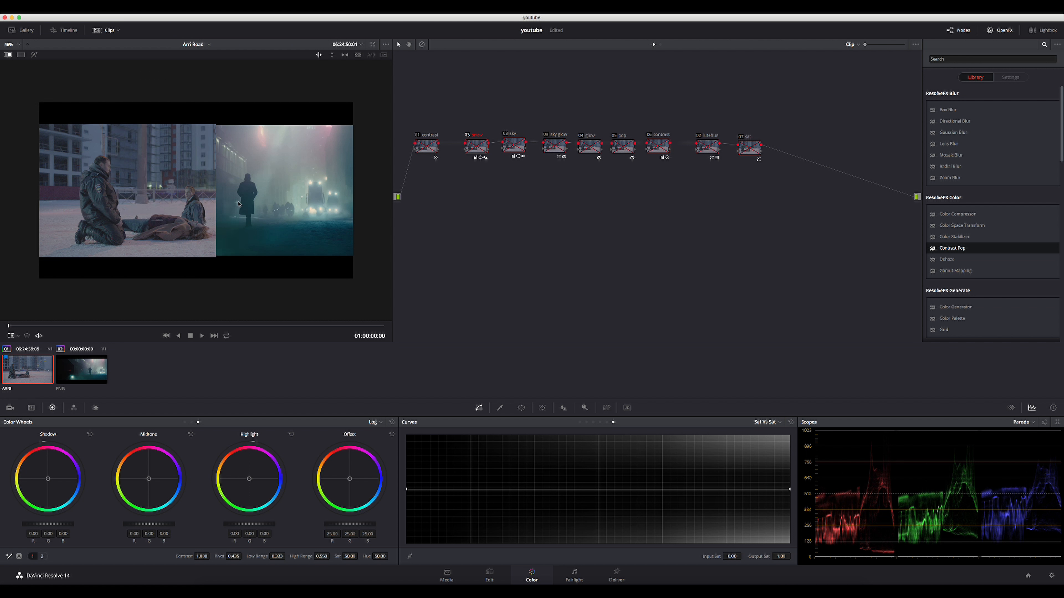
- Set the output blanking to 2.39 and move the wipe split slightly toward the reference figure
{"action": "left_click", "coordinate": [97, 10]}
{"action": "mouse_move", "coordinate": [119, 10]}
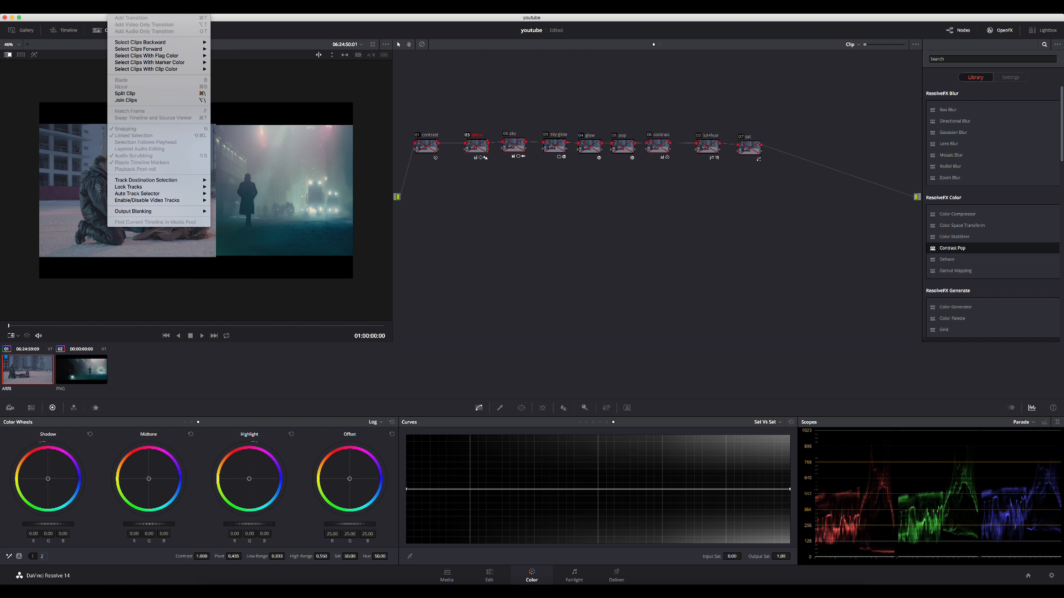
{"action": "mouse_move", "coordinate": [162, 211]}
{"action": "left_click", "coordinate": [233, 245]}
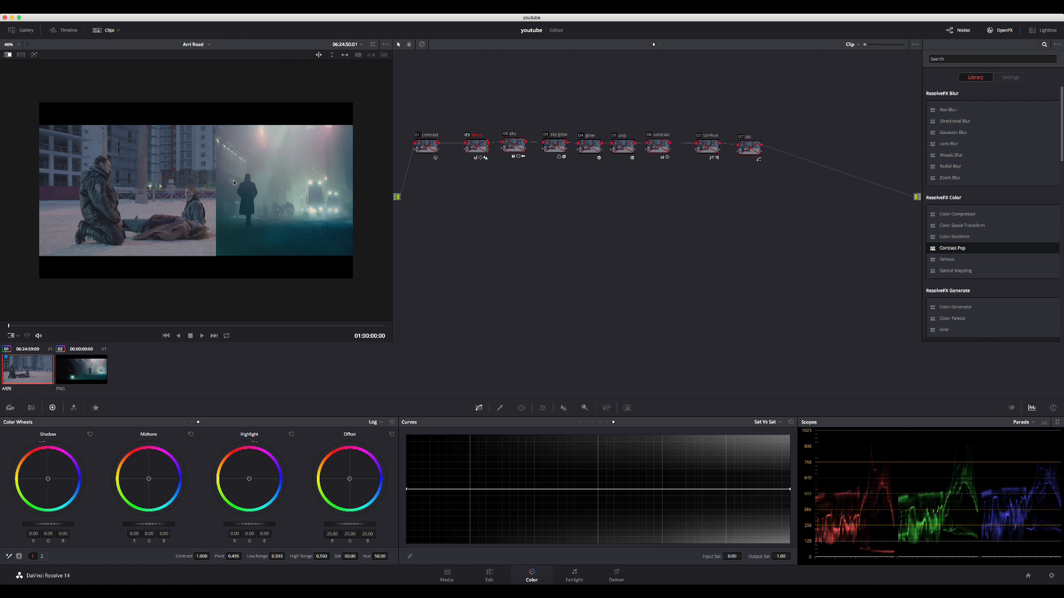
{"action": "mouse_move", "coordinate": [220, 190]}
{"action": "left_mouse_down"}
{"action": "mouse_move", "coordinate": [264, 191]}
{"action": "mouse_move", "coordinate": [226, 191]}
{"action": "mouse_move", "coordinate": [238, 192]}
{"action": "left_mouse_up"}
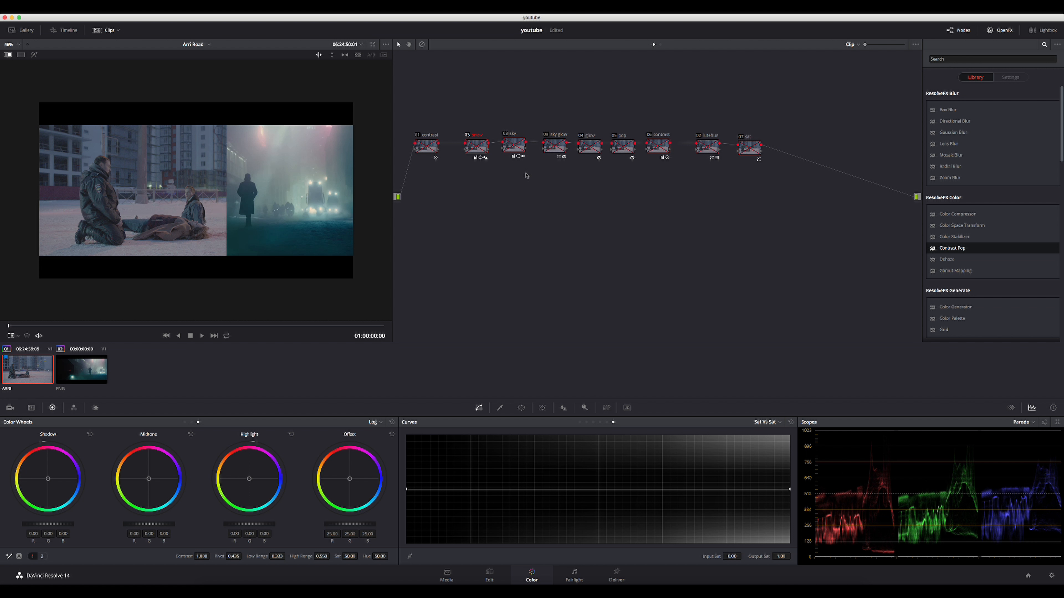
- Enable all nodes in the graph and review the graded clip full screen in the wipe against the reference
{"action": "left_click_drag", "start_coordinate": [800, 111], "coordinate": [428, 196]}
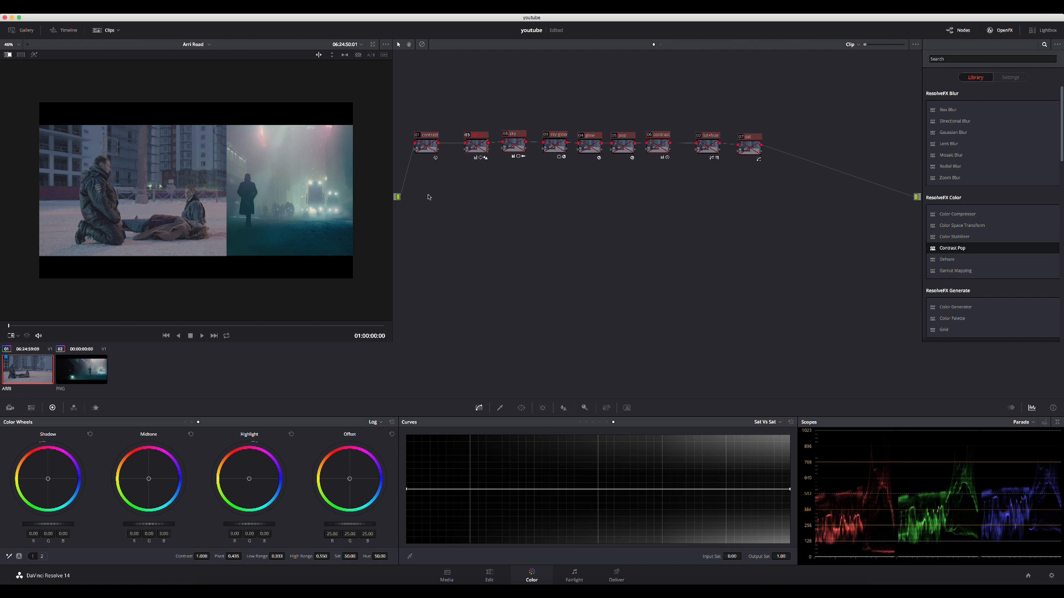
{"action": "key", "text": "ctrl+d"}
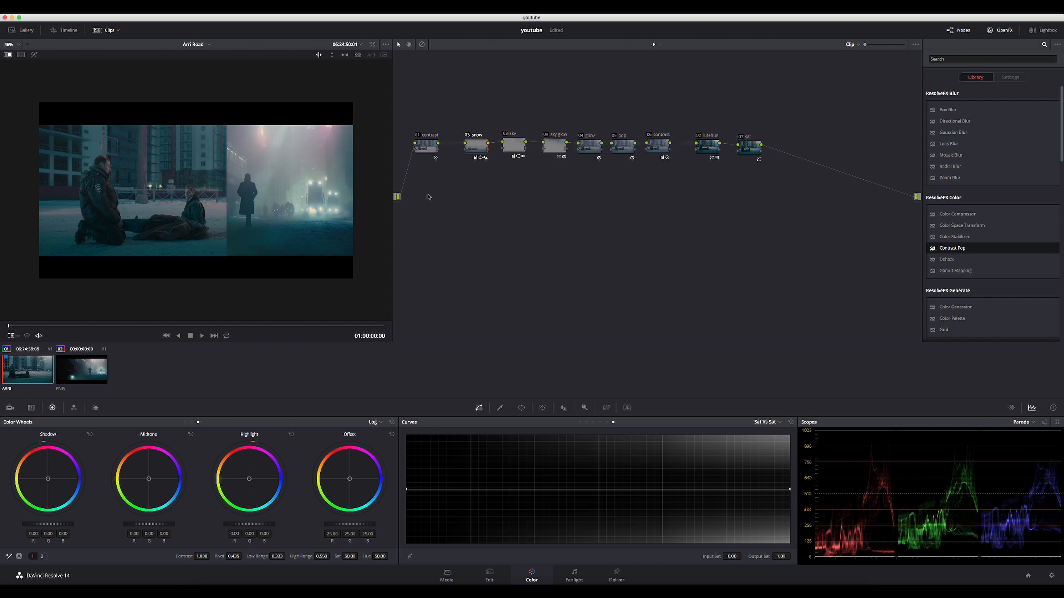
{"action": "key", "text": "ctrl+f"}
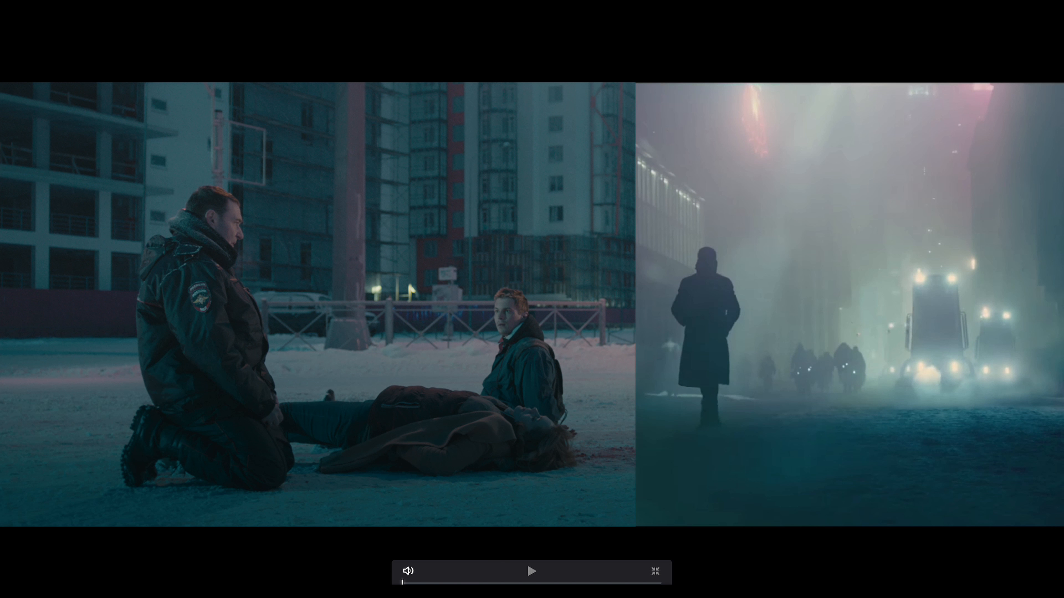
{"action": "left_click_drag", "start_coordinate": [421, 583], "coordinate": [443, 583]}
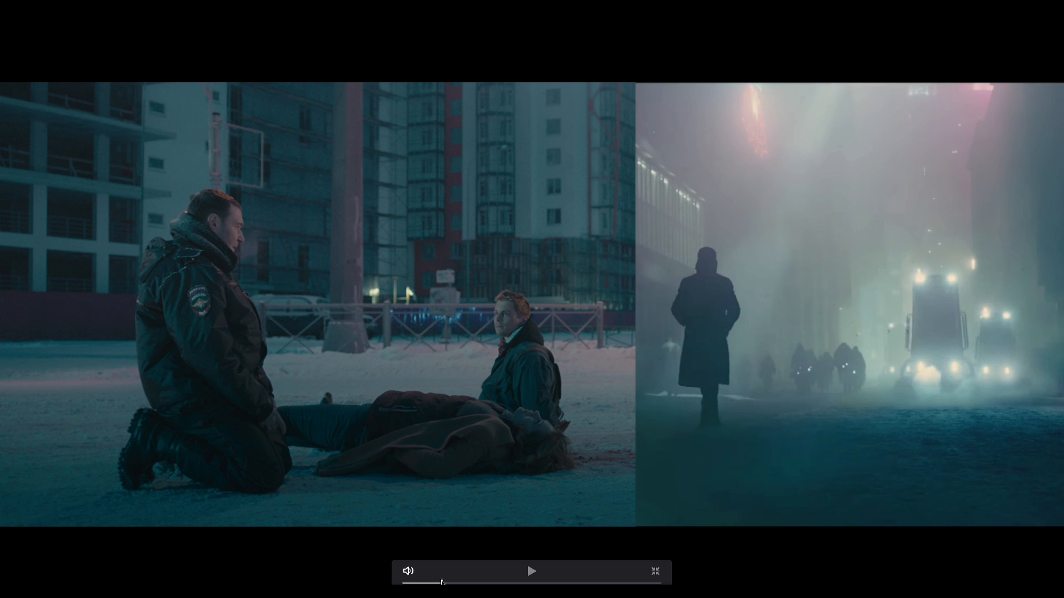
{"action": "key", "text": "space"}
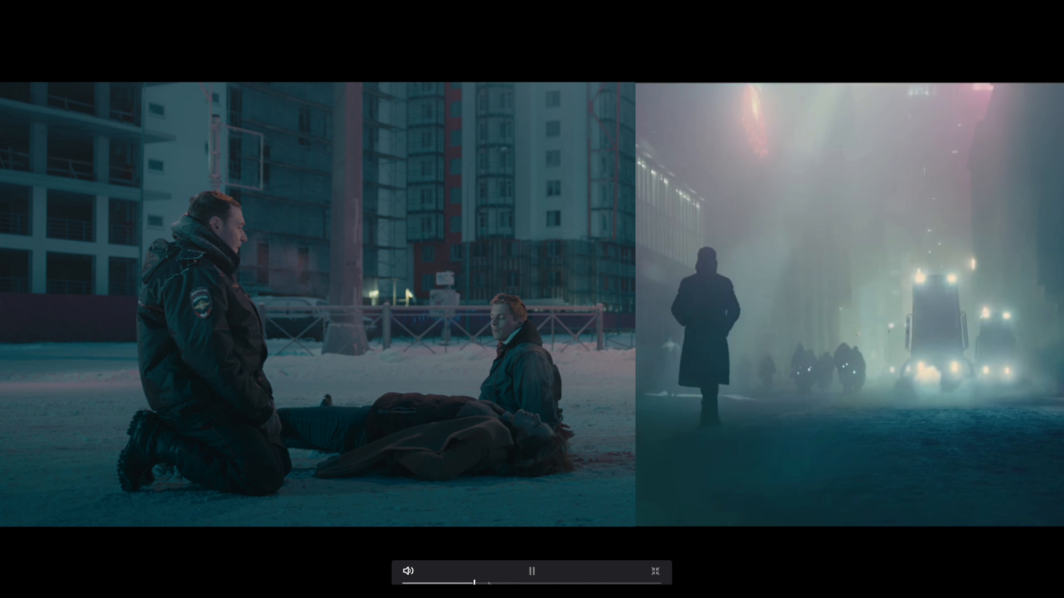
{"action": "left_click_drag", "start_coordinate": [490, 583], "coordinate": [549, 585]}
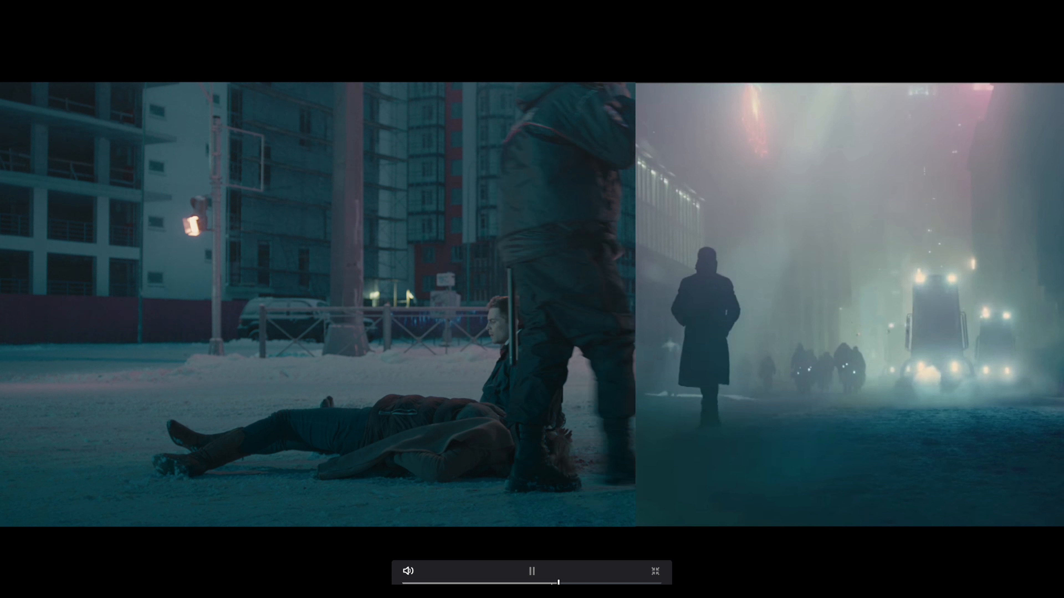
{"action": "key", "text": "space"}
{"action": "key", "text": "Escape"}
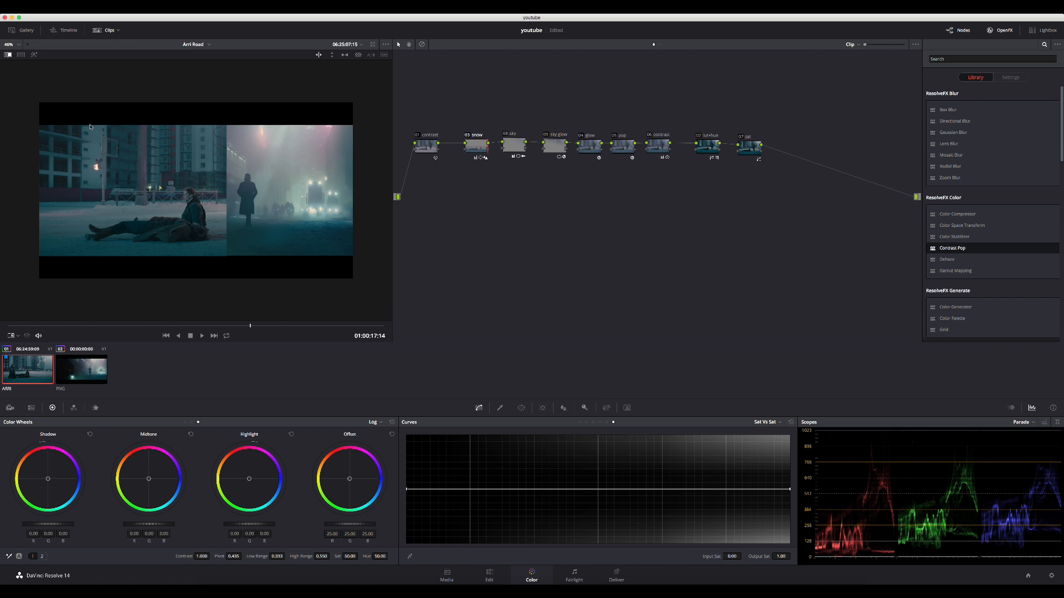
- Turn off the image wipe and play the graded clip by itself full screen, checking several points of the shot
{"action": "left_click", "coordinate": [9, 56]}
{"action": "left_click", "coordinate": [9, 56]}
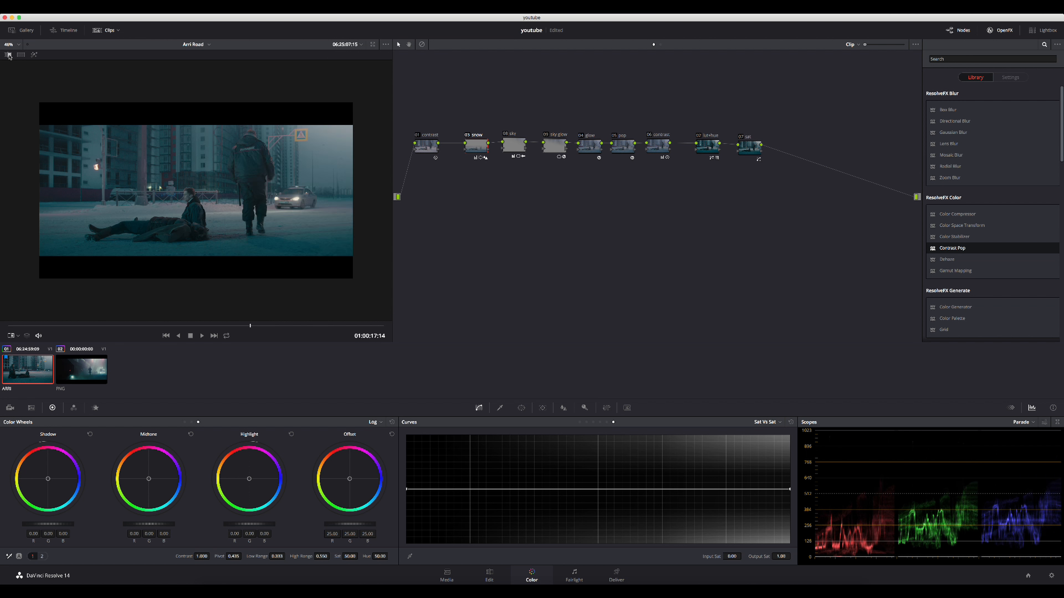
{"action": "key", "text": "super+f"}
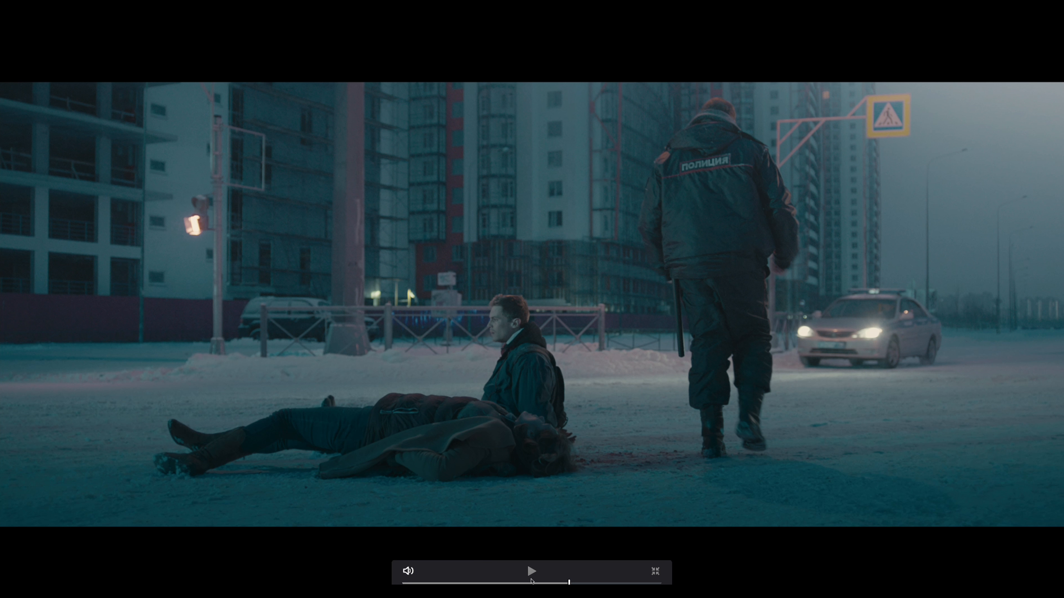
{"action": "left_click", "coordinate": [520, 583]}
{"action": "key", "text": "space"}
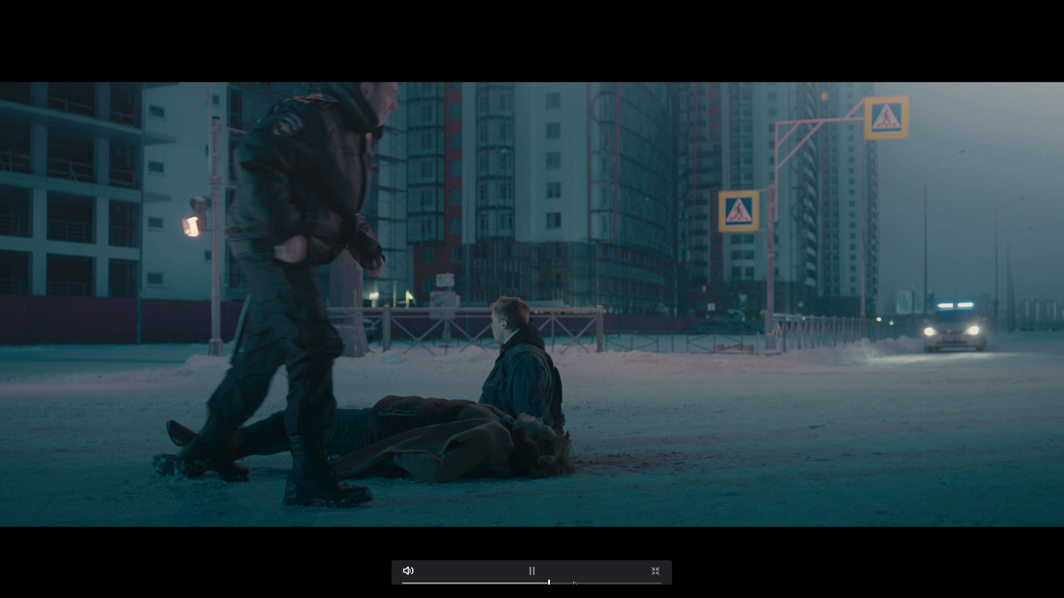
{"action": "left_click", "coordinate": [582, 583]}
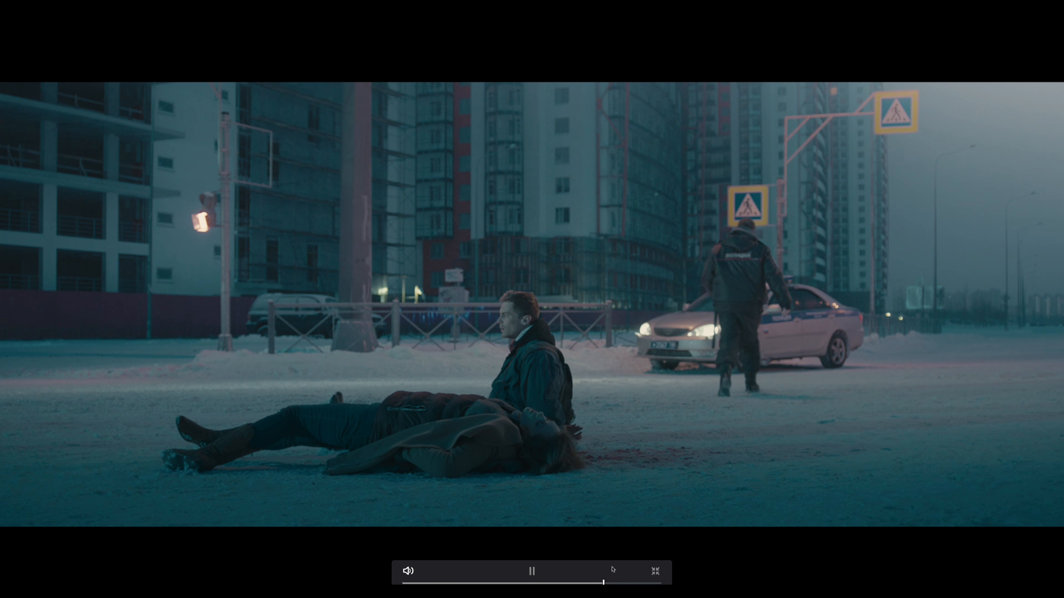
{"action": "left_click", "coordinate": [451, 583]}
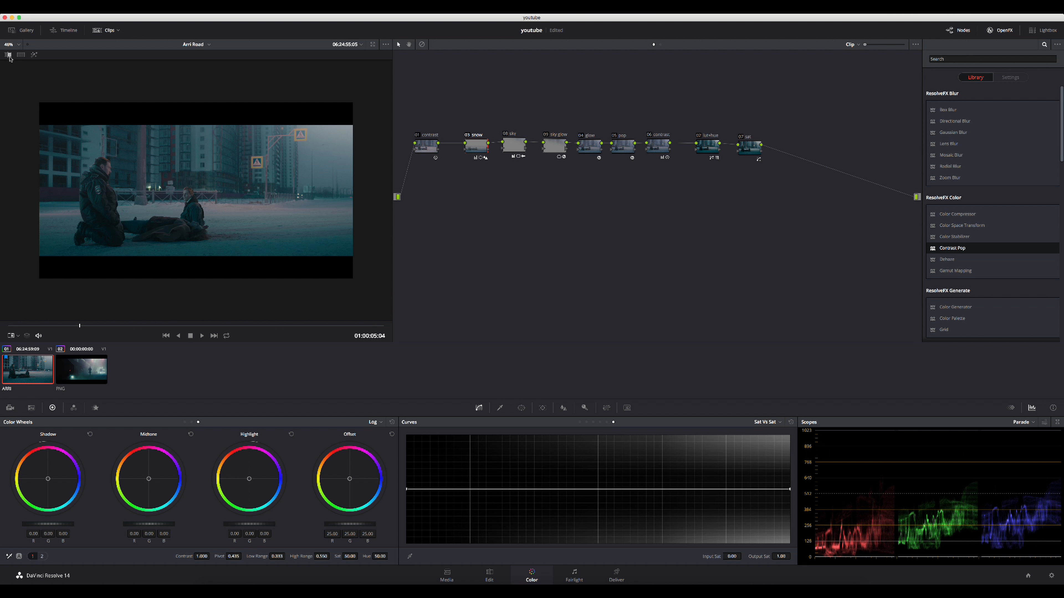
- Turn the image wipe back on and play the graded clip full screen beside the reference still
{"action": "left_click", "coordinate": [8, 55]}
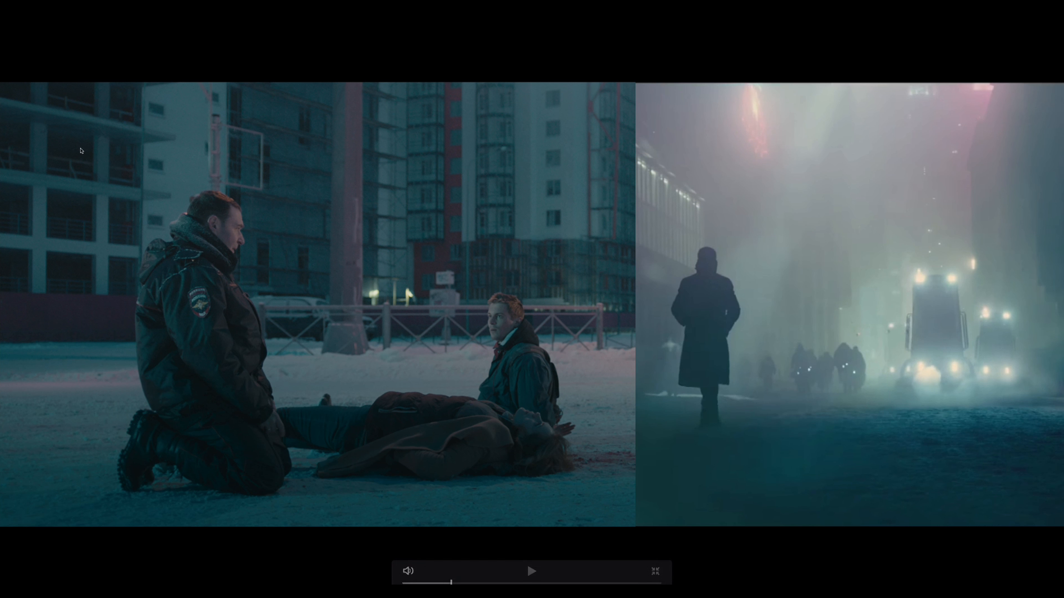
{"action": "left_click", "coordinate": [531, 571]}
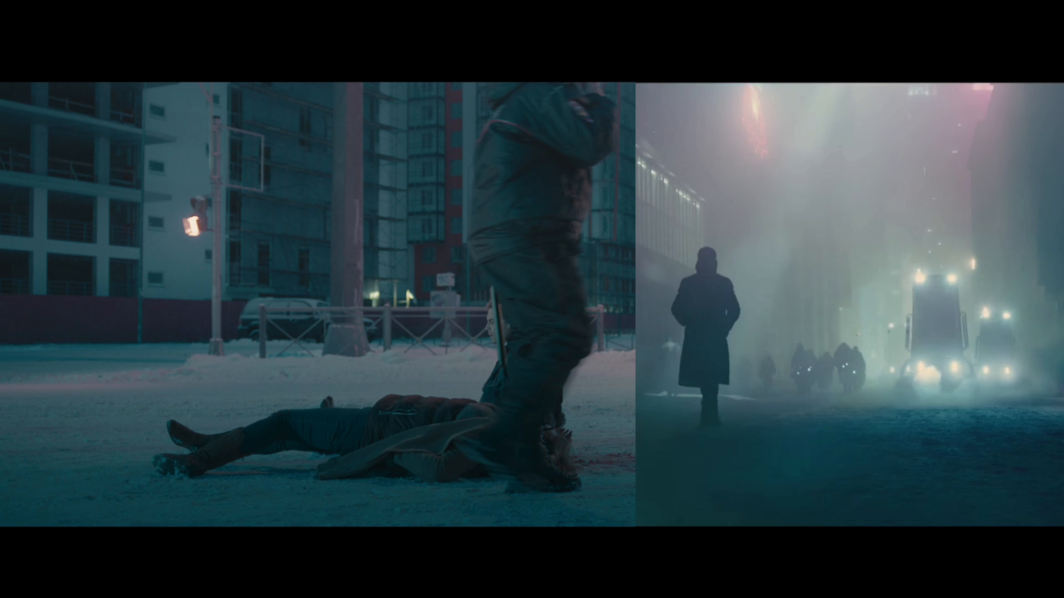
{"action": "mouse_move", "coordinate": [646, 487]}
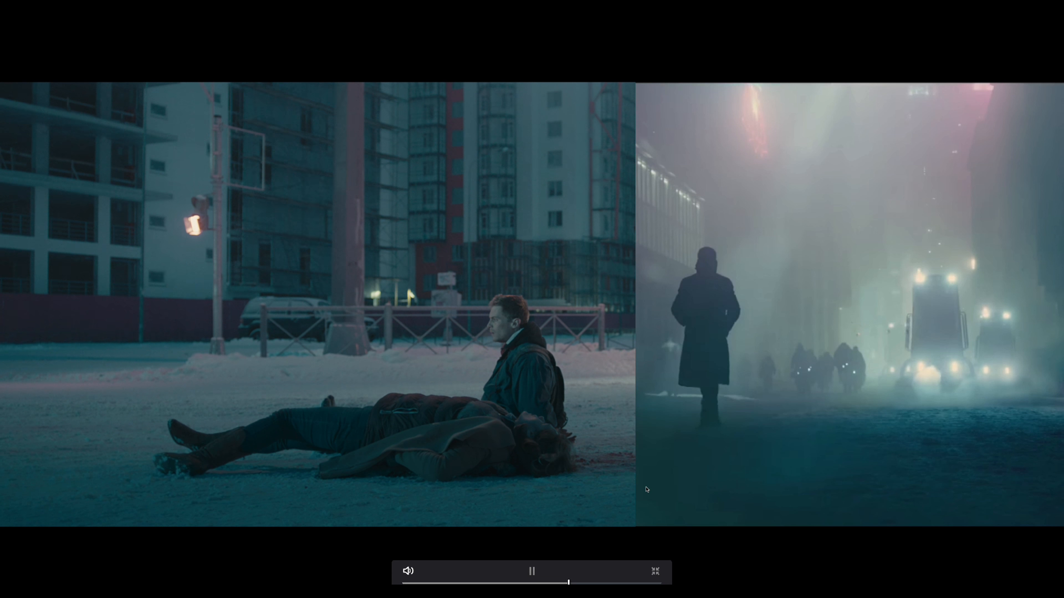
{"action": "key", "text": "Escape"}
{"action": "key", "text": "space"}
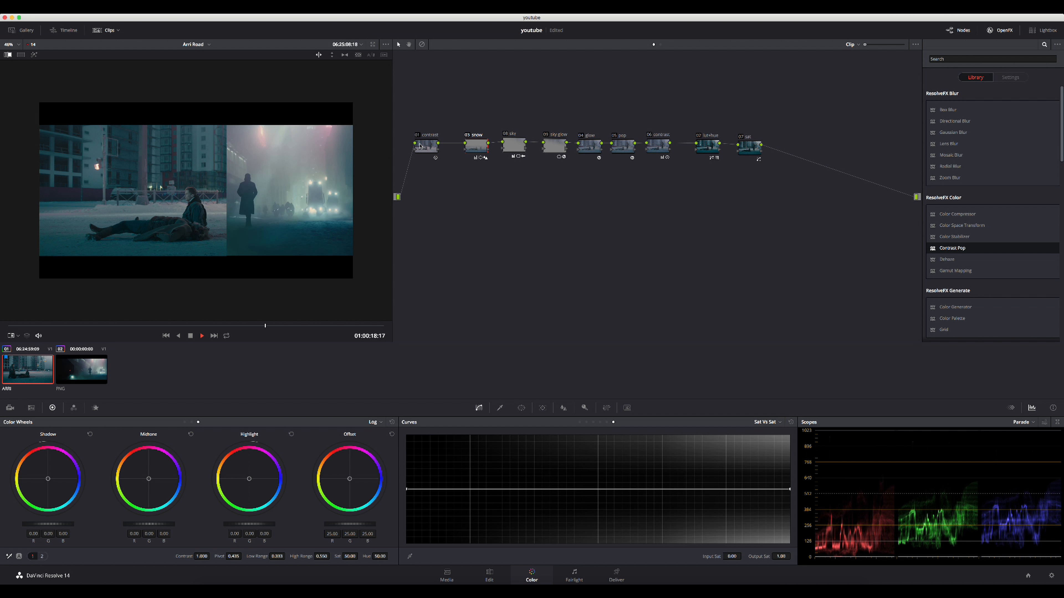
{"action": "key", "text": "space"}
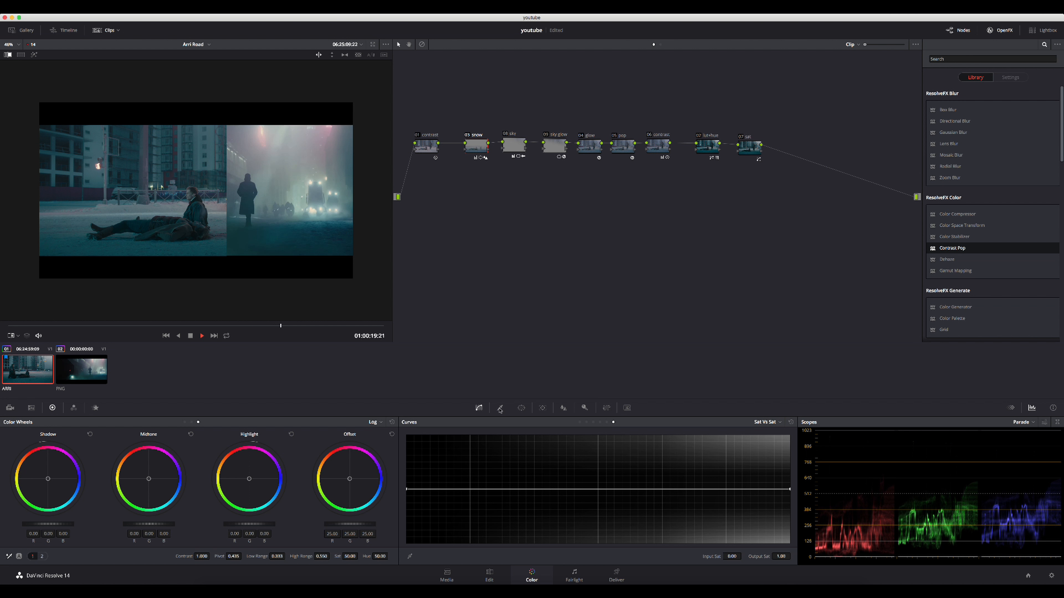
- Disable all nodes in the graph, and re-enable only the first contrast node
{"action": "left_click", "coordinate": [427, 150]}
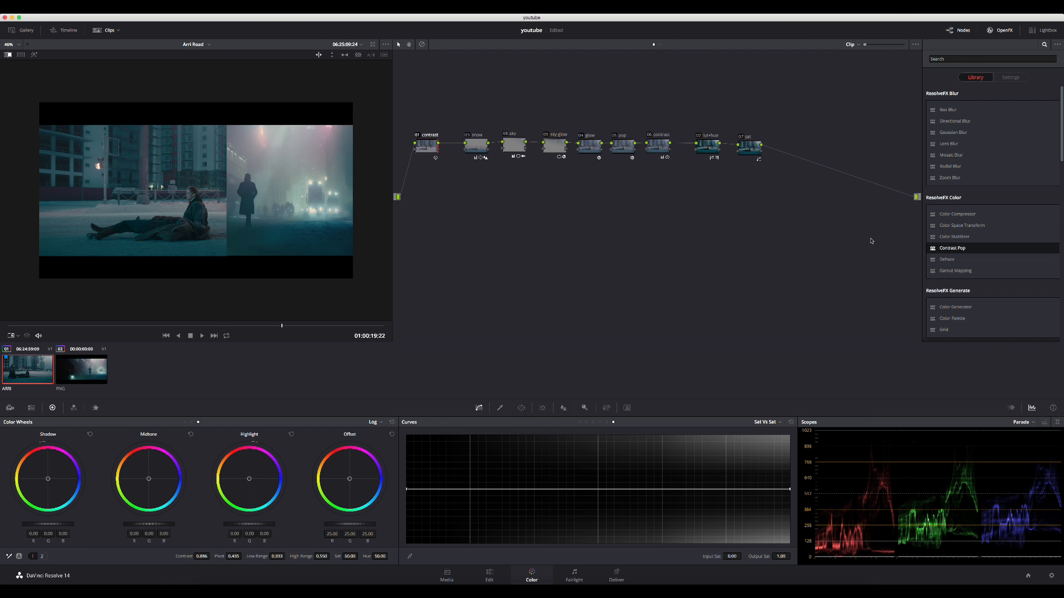
{"action": "left_click_drag", "start_coordinate": [914, 245], "coordinate": [429, 98]}
{"action": "key", "text": "super+d"}
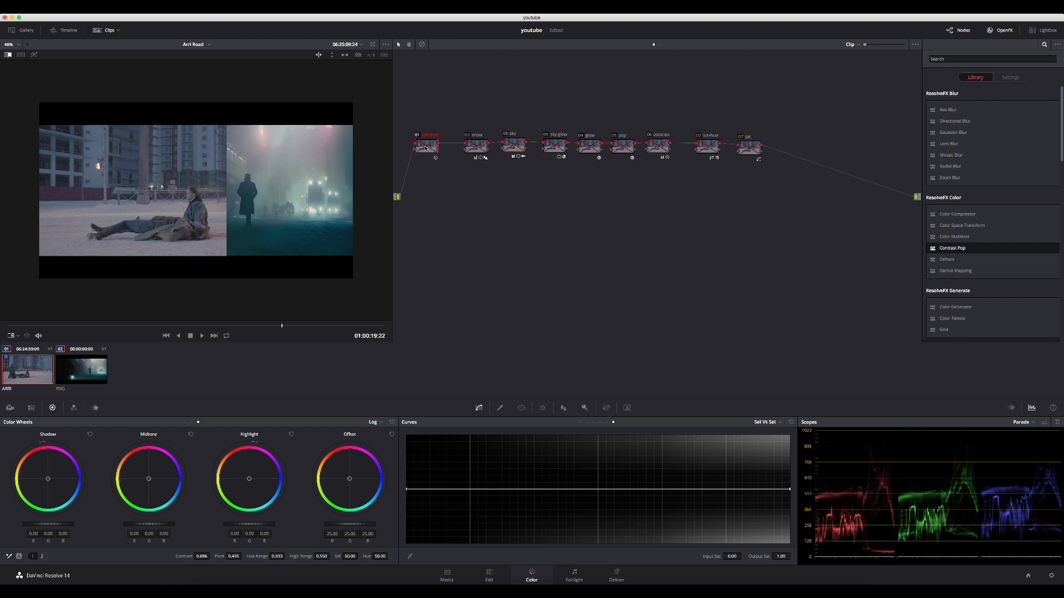
{"action": "key", "text": "super+d"}
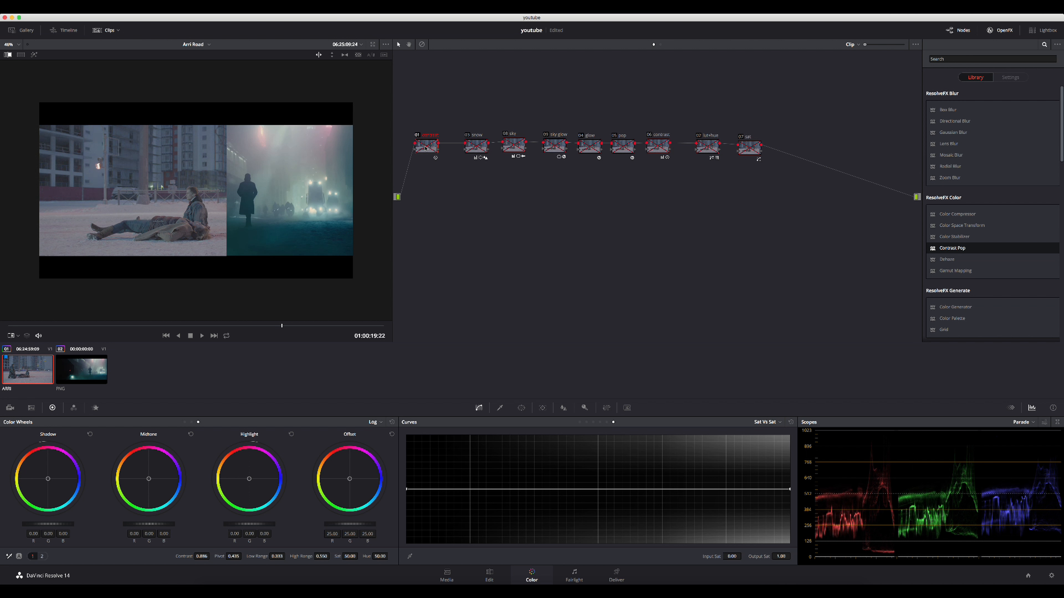
- Enlarge the viewer by hiding the clip thumbnails and widening its pane, and move the first contrast node fully inside the narrower node graph
{"action": "scroll", "coordinate": [190, 202], "scroll_direction": "up", "scroll_amount": 2}
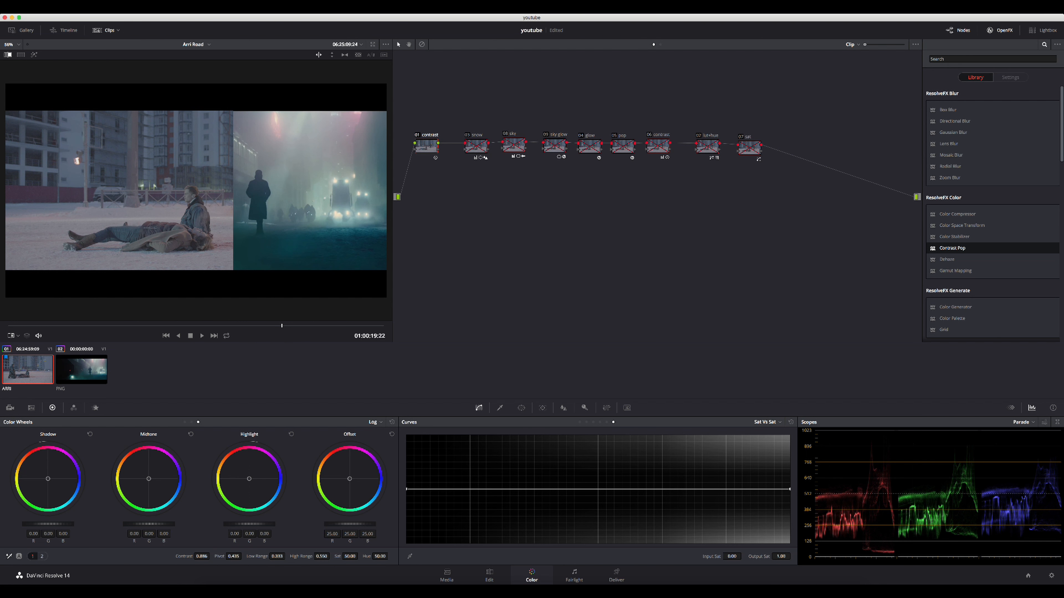
{"action": "left_click", "coordinate": [106, 30]}
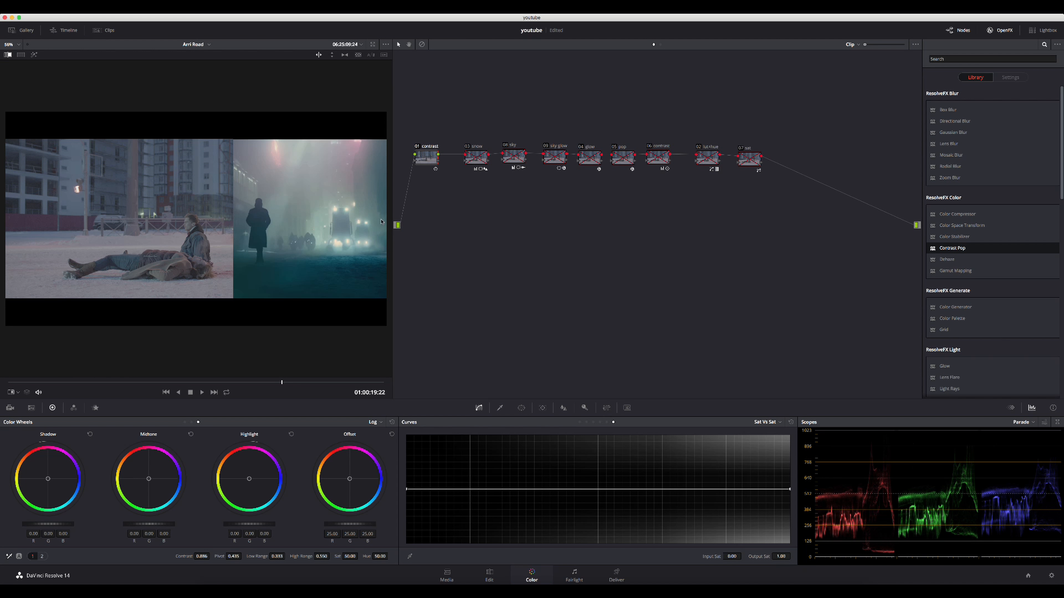
{"action": "left_click_drag", "start_coordinate": [400, 231], "coordinate": [558, 225]}
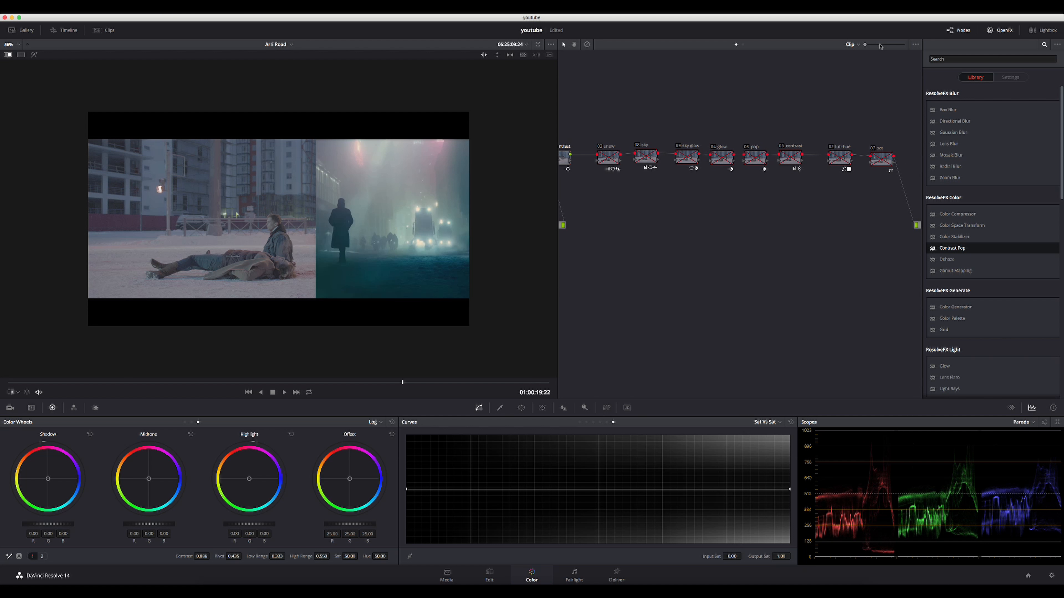
{"action": "left_click_drag", "start_coordinate": [572, 157], "coordinate": [583, 161]}
{"action": "scroll", "coordinate": [392, 207], "scroll_direction": "up", "scroll_amount": 4}
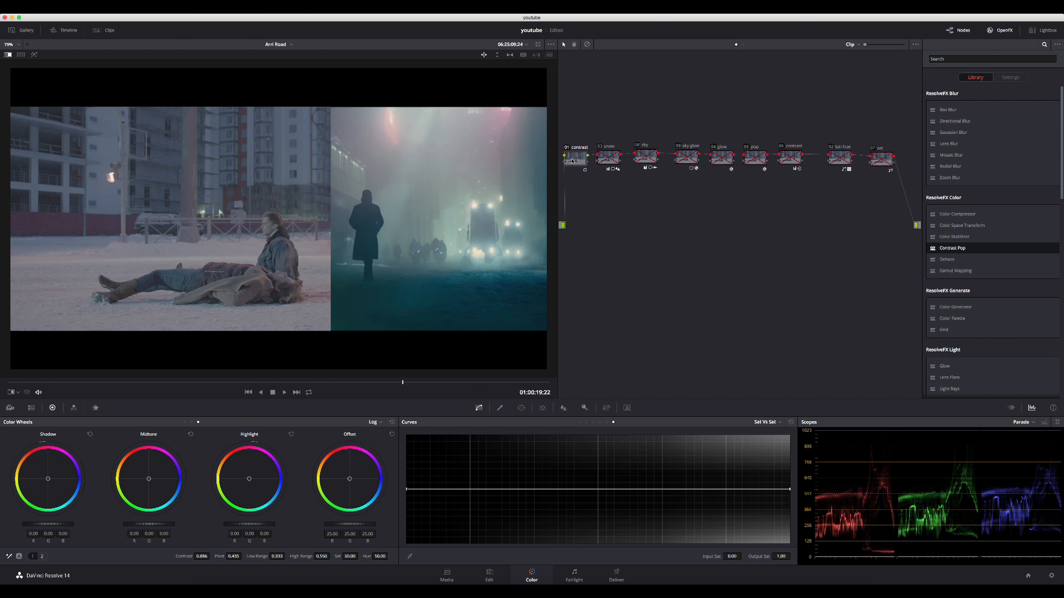
- Enable the snow node that follows the first contrast node
{"action": "left_click", "coordinate": [607, 161]}
{"action": "key", "text": "super+d"}
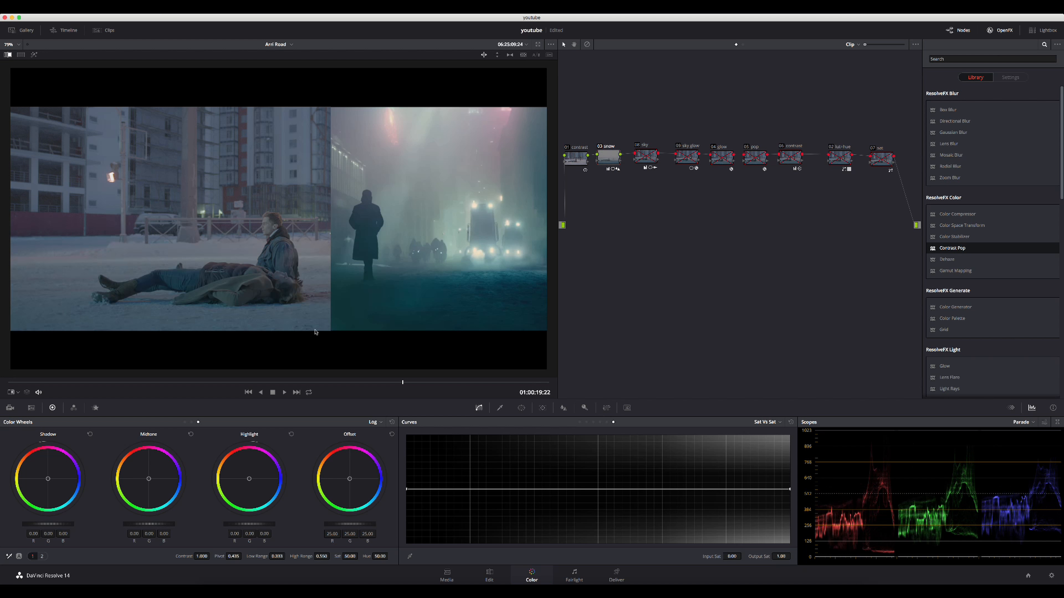
- Compare the image with and without the snow node, and review its gradient window, primaries bars and blur settings
{"action": "key", "text": "super+d"}
{"action": "key", "text": "super+d"}
{"action": "left_click", "coordinate": [521, 408]}
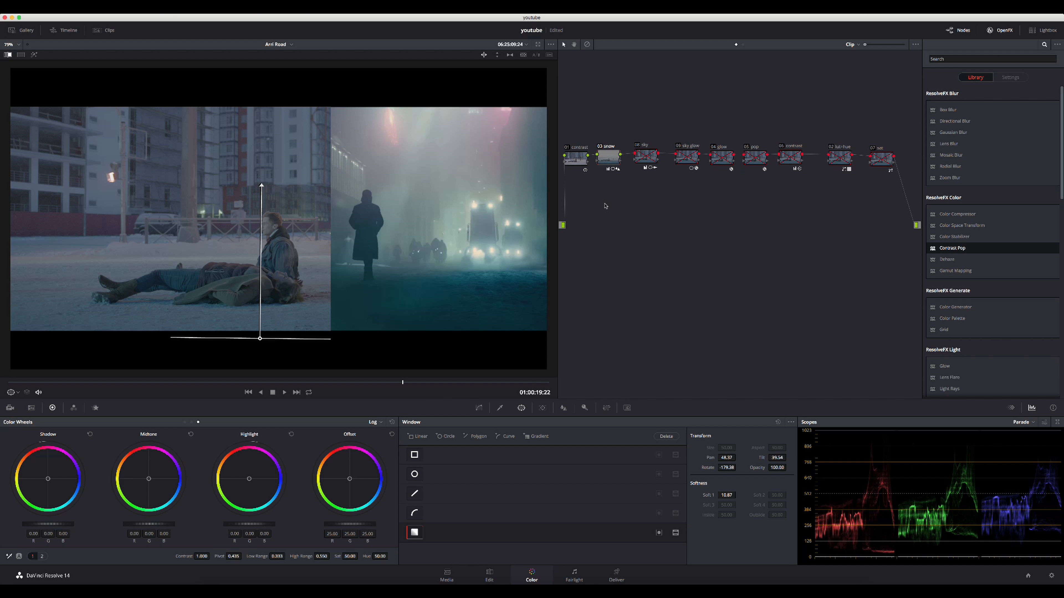
{"action": "left_click", "coordinate": [191, 422]}
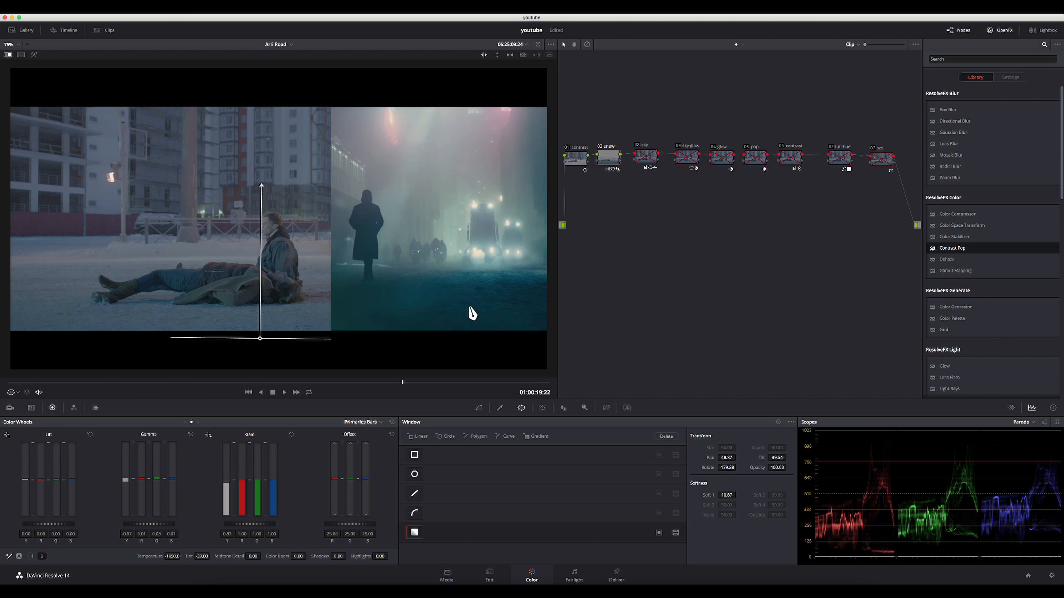
{"action": "left_click", "coordinate": [563, 409]}
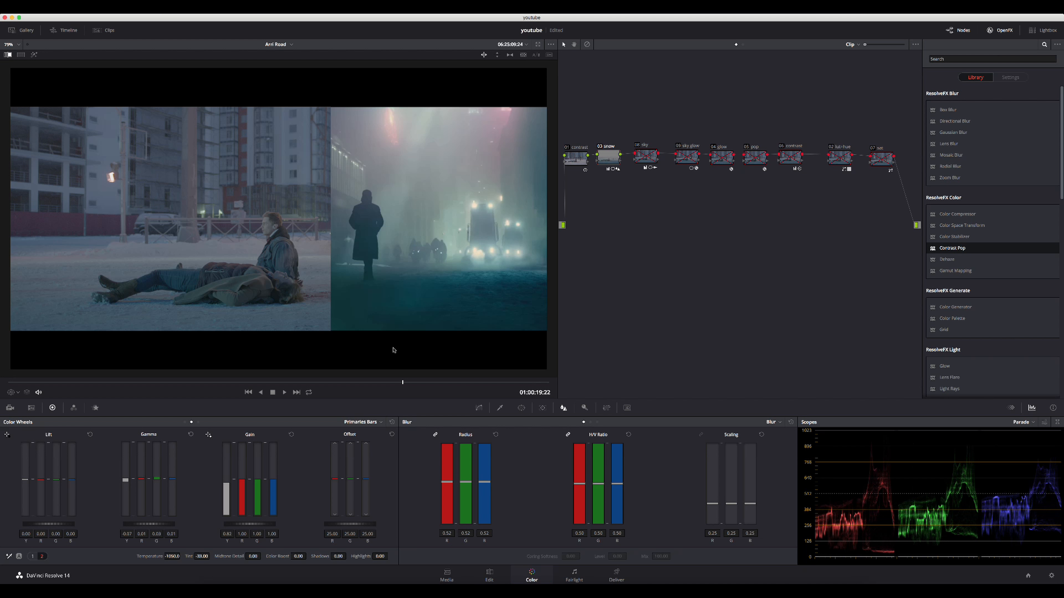
- Enable the sky node that follows the snow node, checking the image with and without it
{"action": "left_click", "coordinate": [649, 157]}
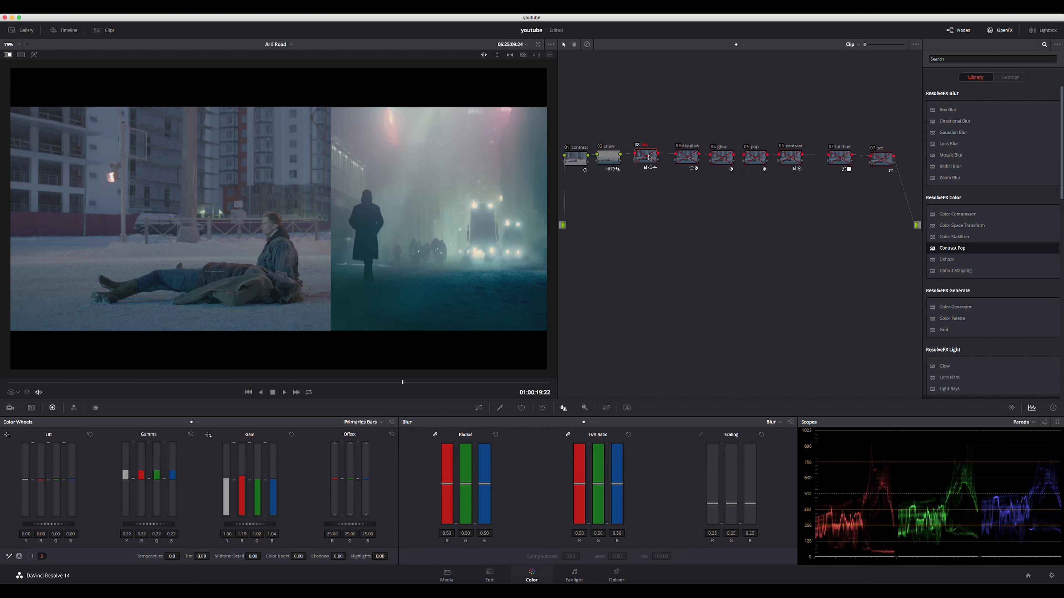
{"action": "key", "text": "ctrl+d"}
{"action": "key", "text": "ctrl+d"}
{"action": "scroll", "coordinate": [206, 262], "scroll_direction": "down", "scroll_amount": 2}
- Turn off the image wipe and toggle the sky node off and on to compare its effect on the whole frame
{"action": "key", "text": "ctrl+d"}
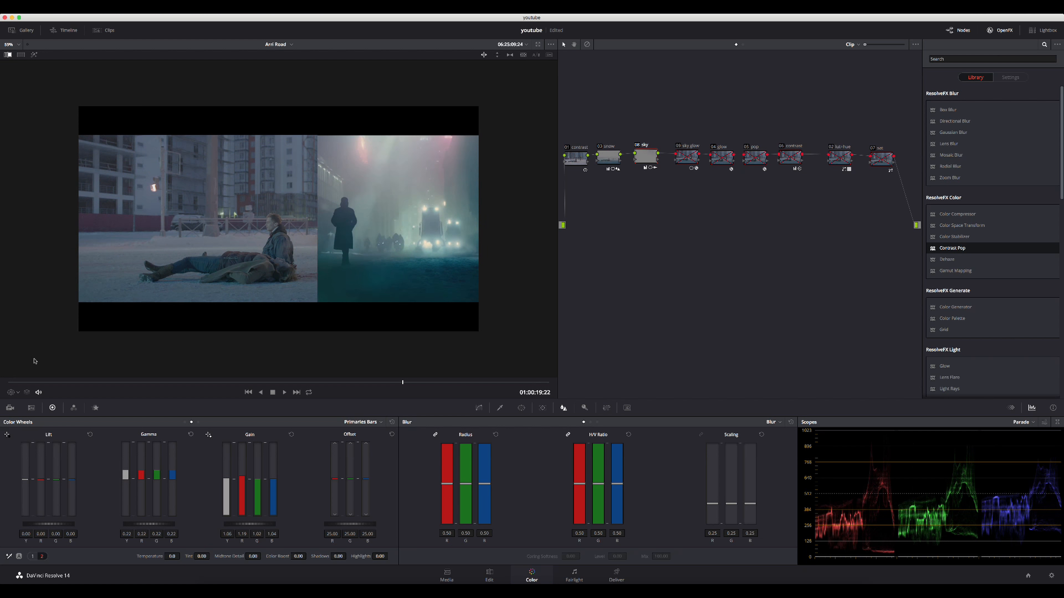
{"action": "left_click", "coordinate": [7, 54]}
{"action": "key", "text": "ctrl+d"}
{"action": "key", "text": "ctrl+d"}
{"action": "key", "text": "super+d"}
{"action": "key", "text": "super+d"}
{"action": "key", "text": "super+d"}
{"action": "key", "text": "super+d"}
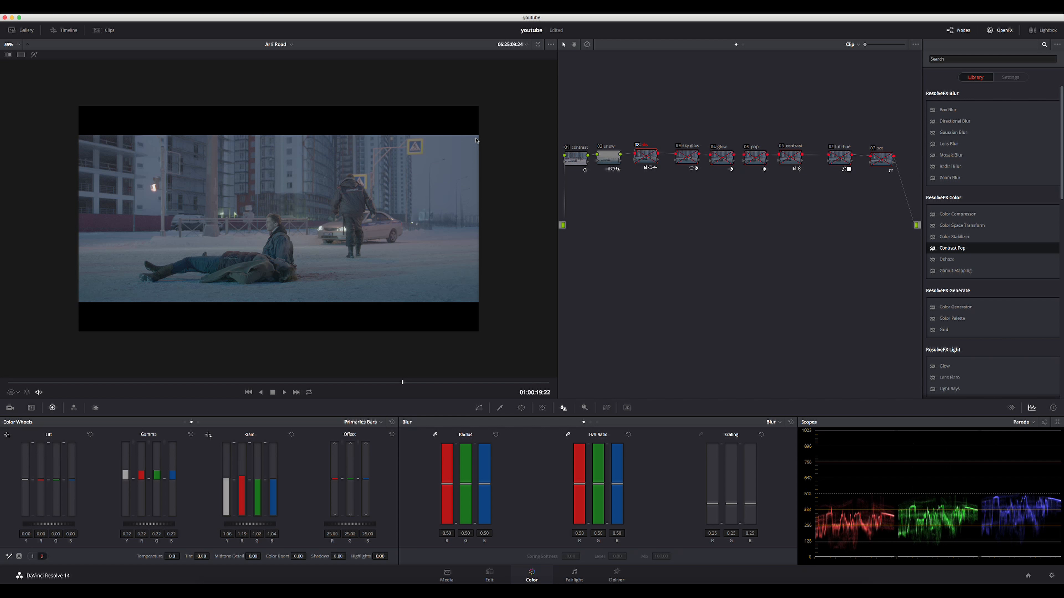
{"action": "key", "text": "super+d"}
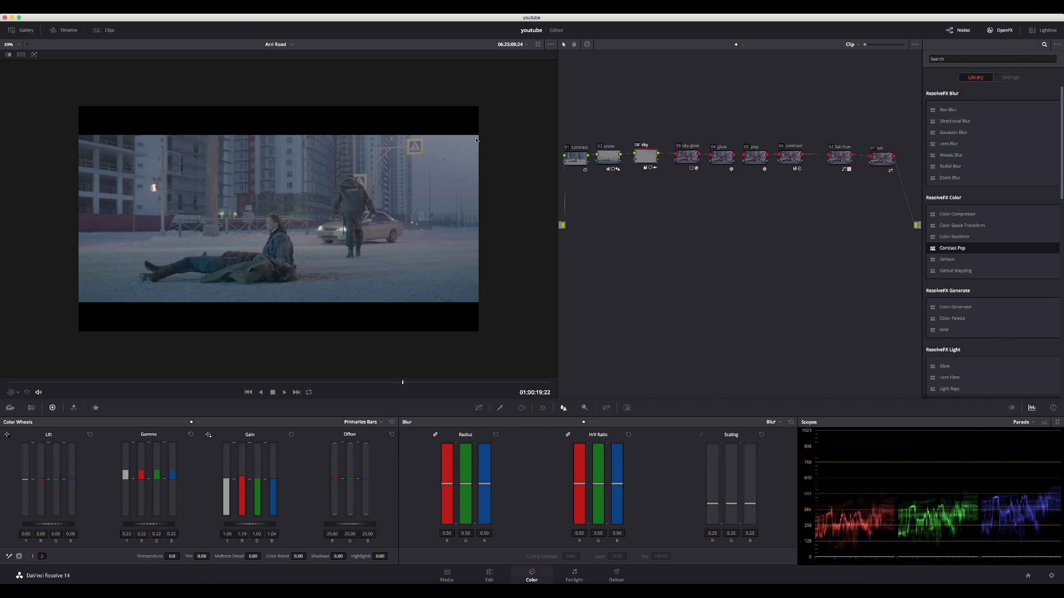
{"action": "key", "text": "super+d"}
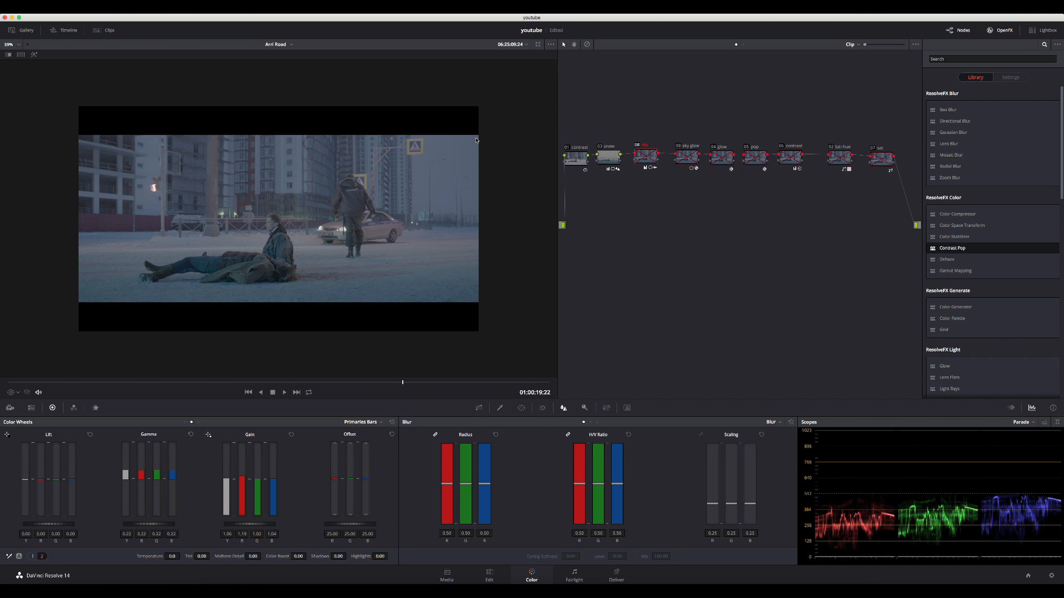
{"action": "key", "text": "super+d"}
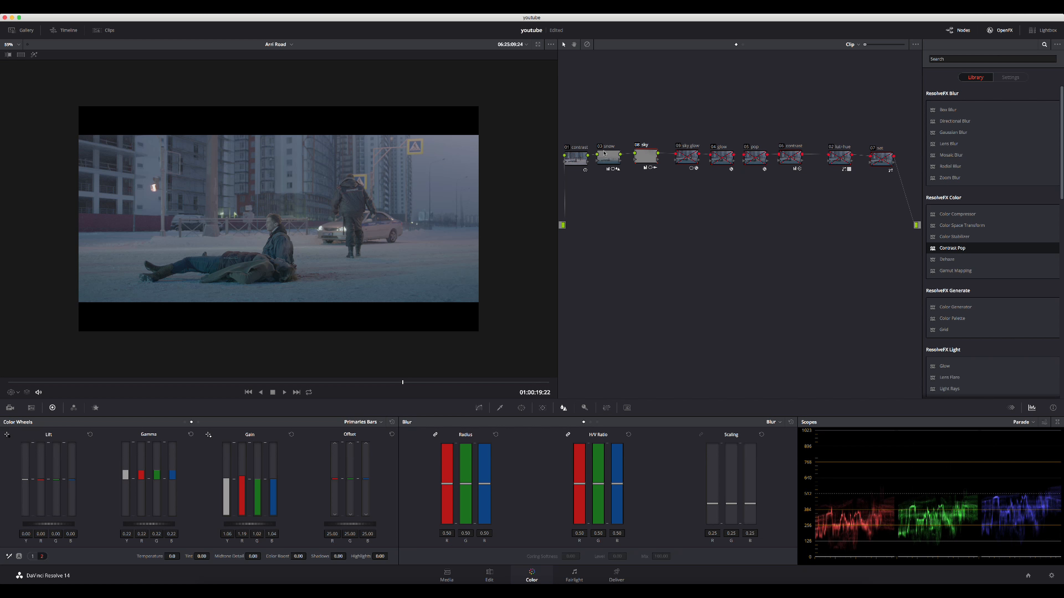
- Review the sky glow node's Contrast Pop settings and gradient window, and enable the node
{"action": "scroll", "coordinate": [422, 162], "scroll_direction": "up", "scroll_amount": 1}
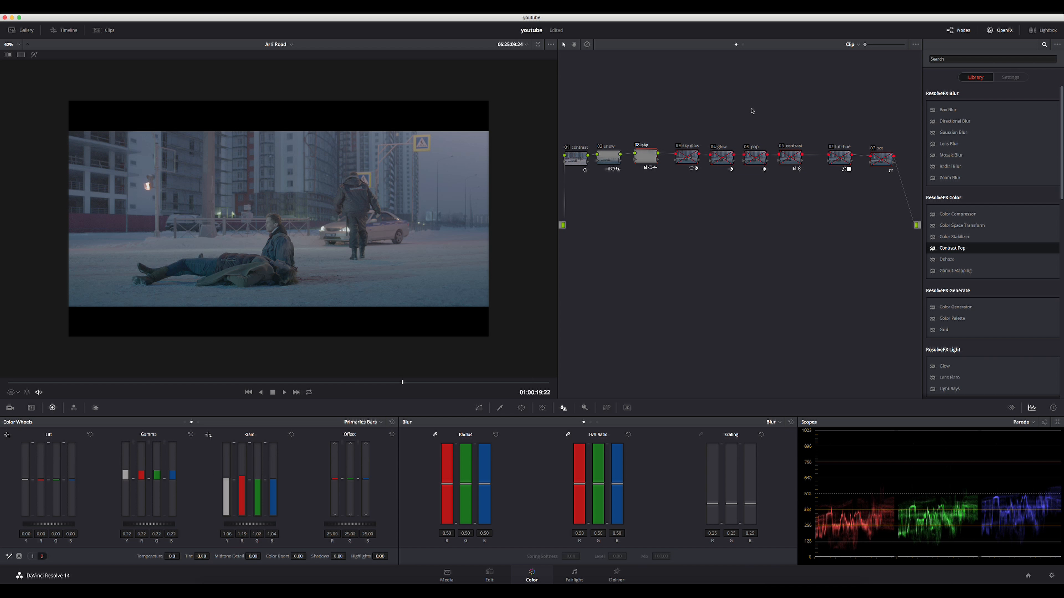
{"action": "left_click", "coordinate": [688, 157]}
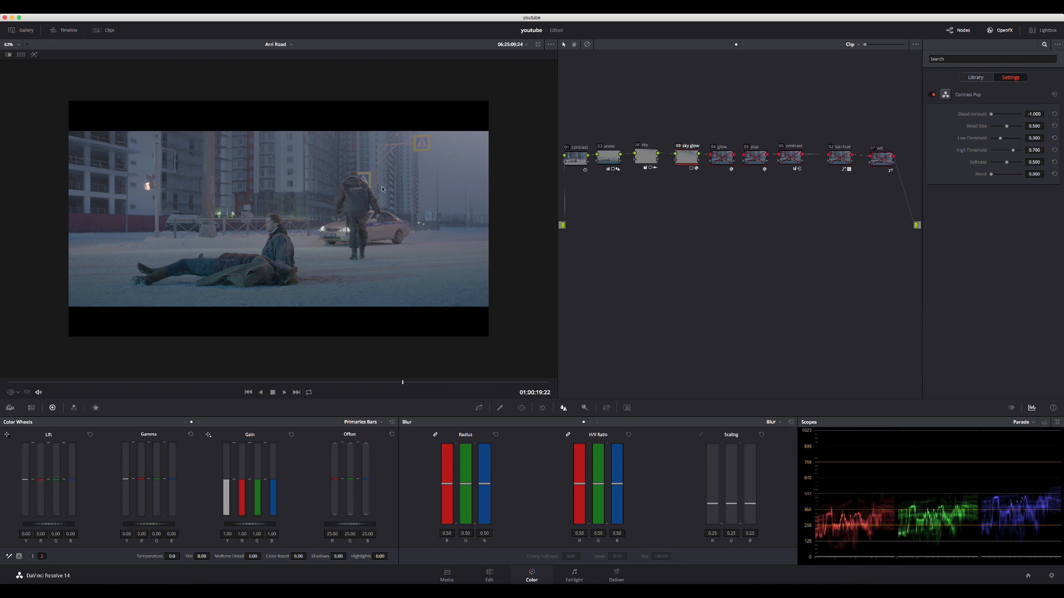
{"action": "left_click", "coordinate": [521, 408]}
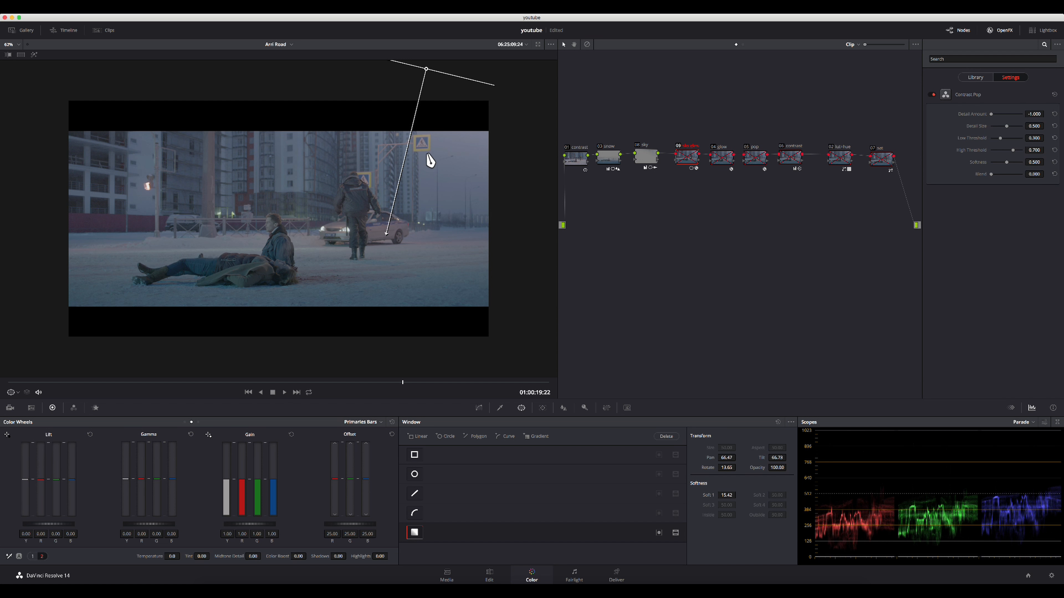
{"action": "key", "text": "ctrl+d"}
- Enable the glow node and compare the image with and without its Glow effect
{"action": "left_click", "coordinate": [723, 159]}
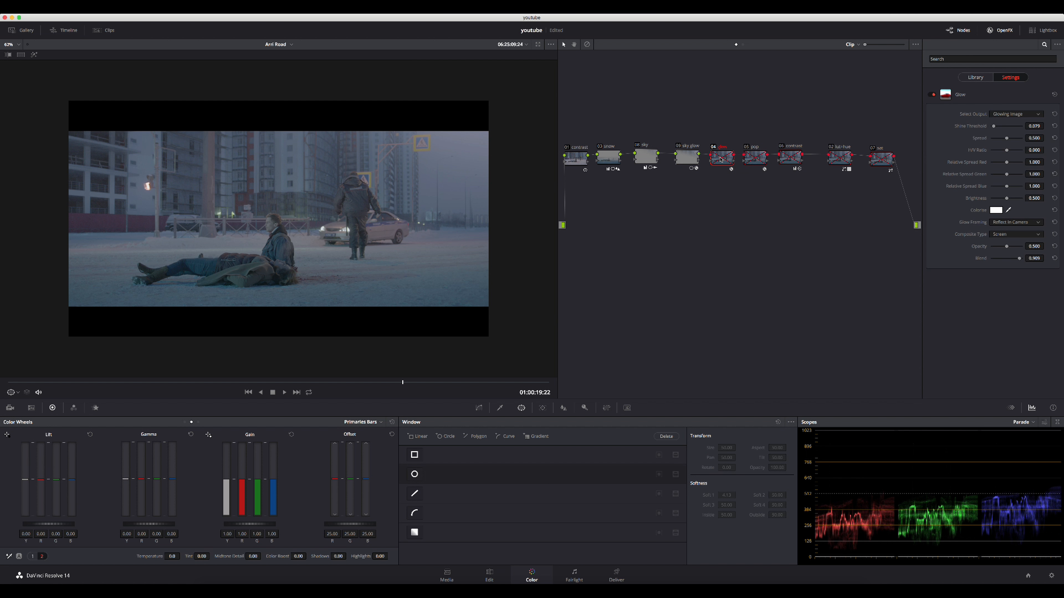
{"action": "key", "text": "ctrl+d"}
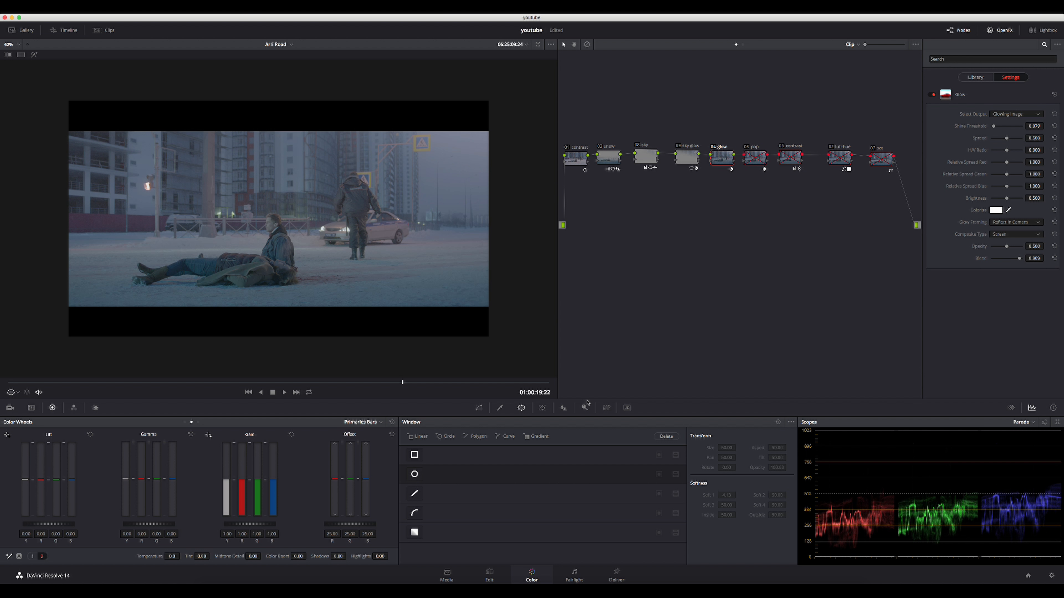
{"action": "key", "text": "super+d"}
{"action": "key", "text": "super+d"}
- Enable the pop node and the second contrast node that follows it
{"action": "left_click", "coordinate": [753, 161]}
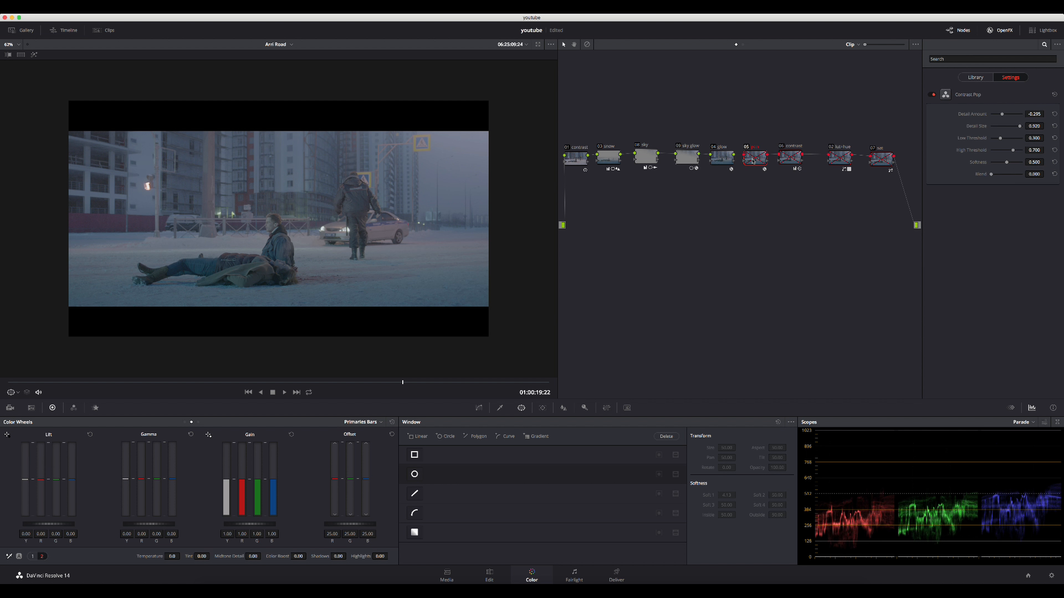
{"action": "key", "text": "ctrl+d"}
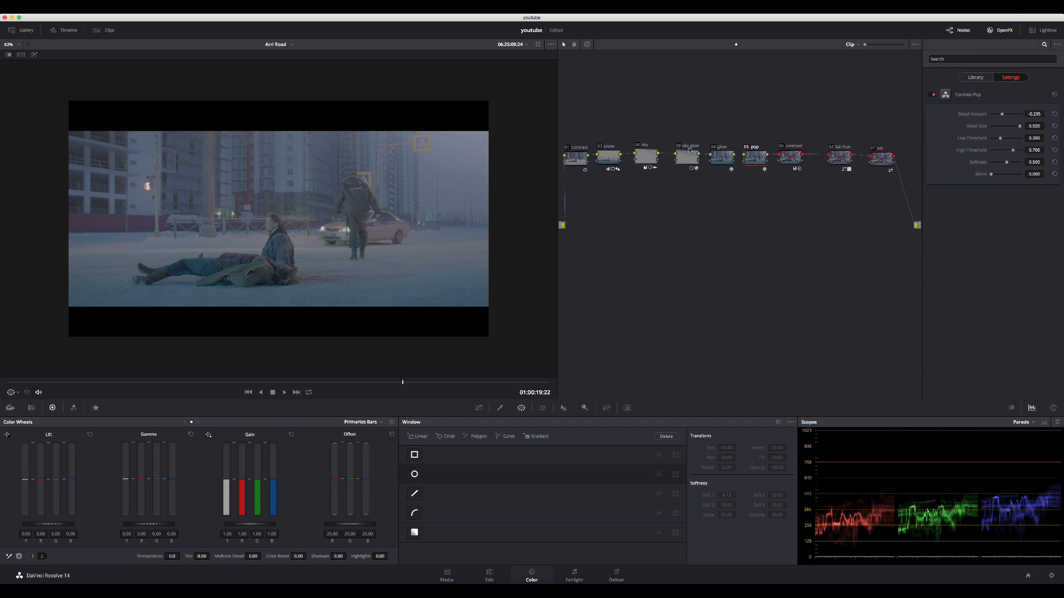
{"action": "left_click", "coordinate": [786, 159]}
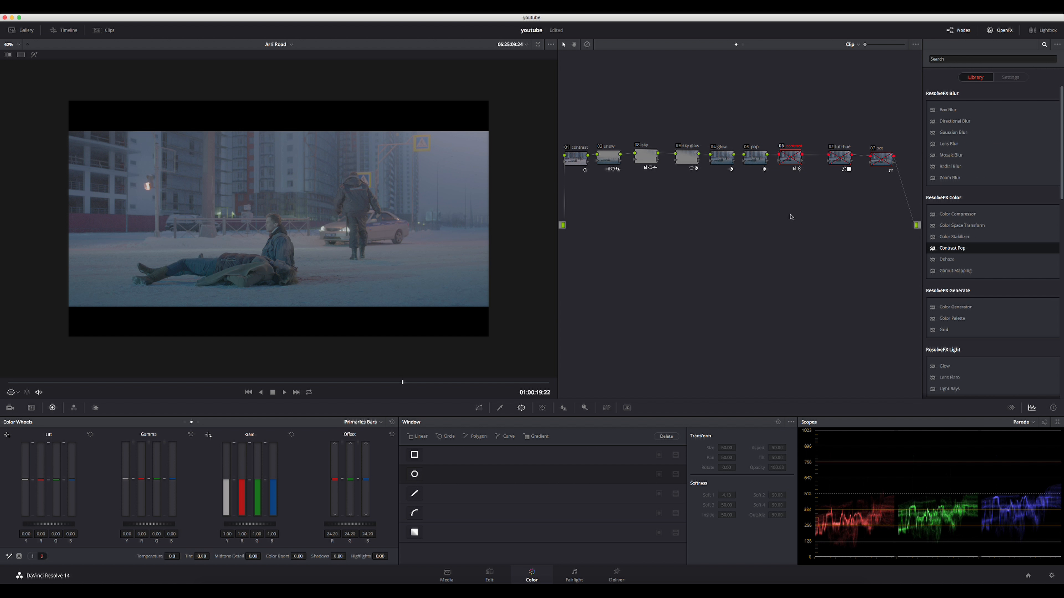
{"action": "key", "text": "super+d"}
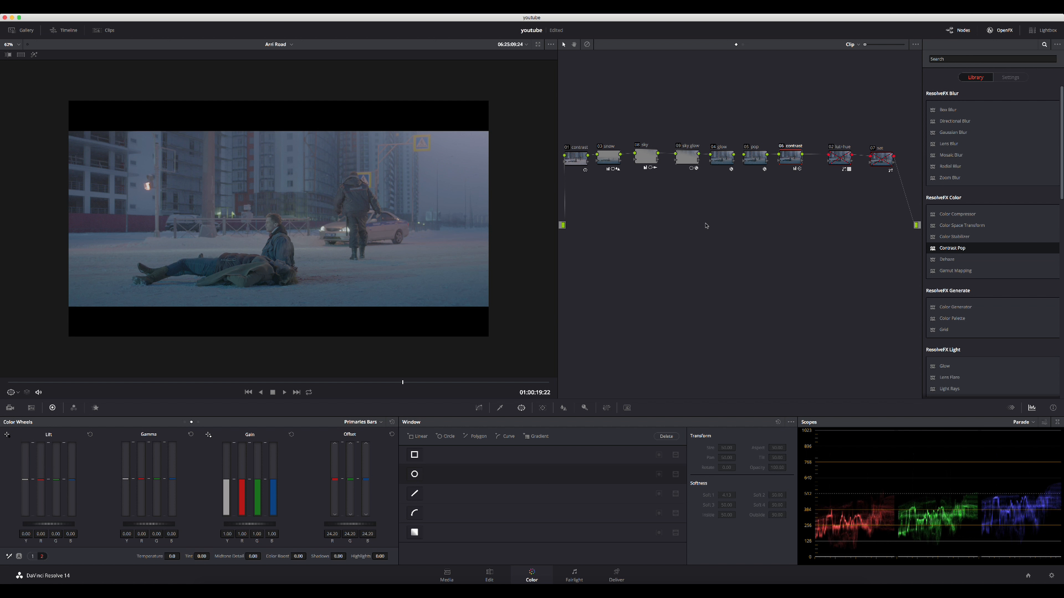
- Move the lut+hue node slightly closer to the second contrast node and save the project
{"action": "left_click_drag", "start_coordinate": [839, 154], "coordinate": [833, 160]}
{"action": "left_click", "coordinate": [833, 161]}
{"action": "key", "text": "super+s"}
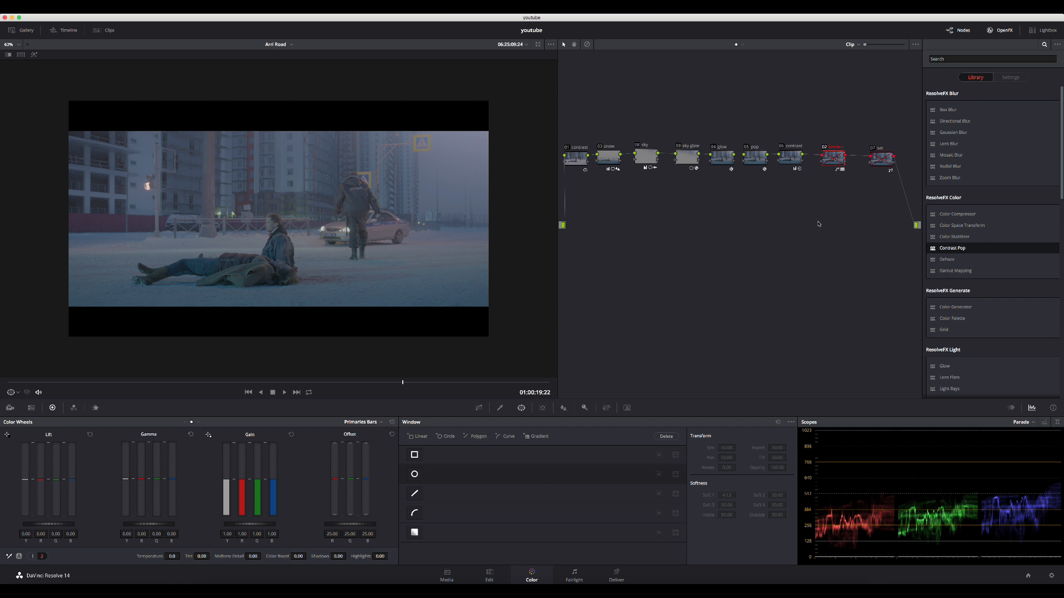
- Enable the lut+hue node and check which Film Looks 3D LUT is assigned to it
{"action": "key", "text": "super+d"}
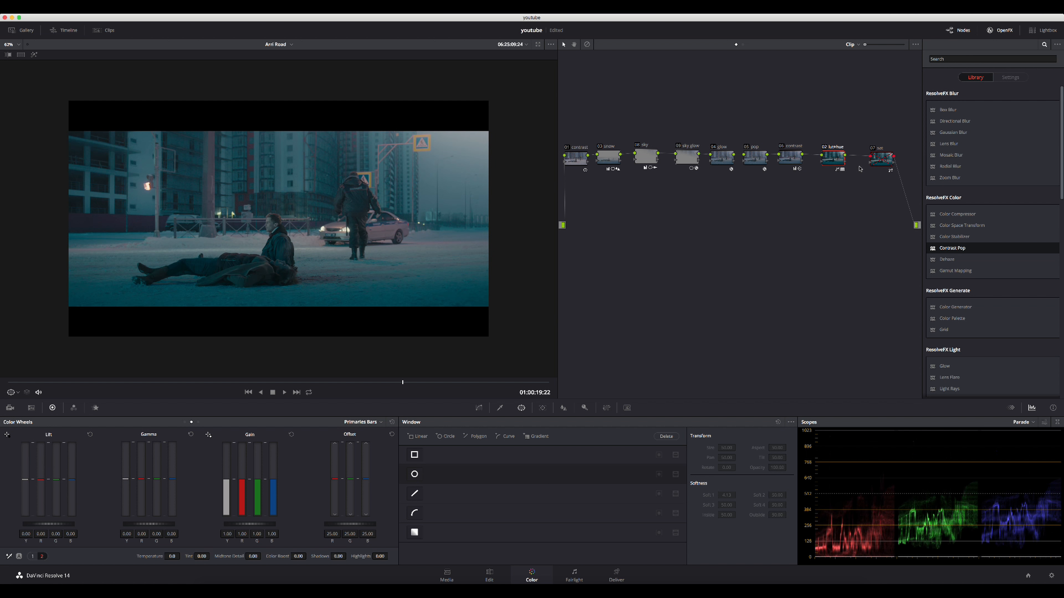
{"action": "right_click", "coordinate": [832, 159]}
{"action": "mouse_move", "coordinate": [849, 238]}
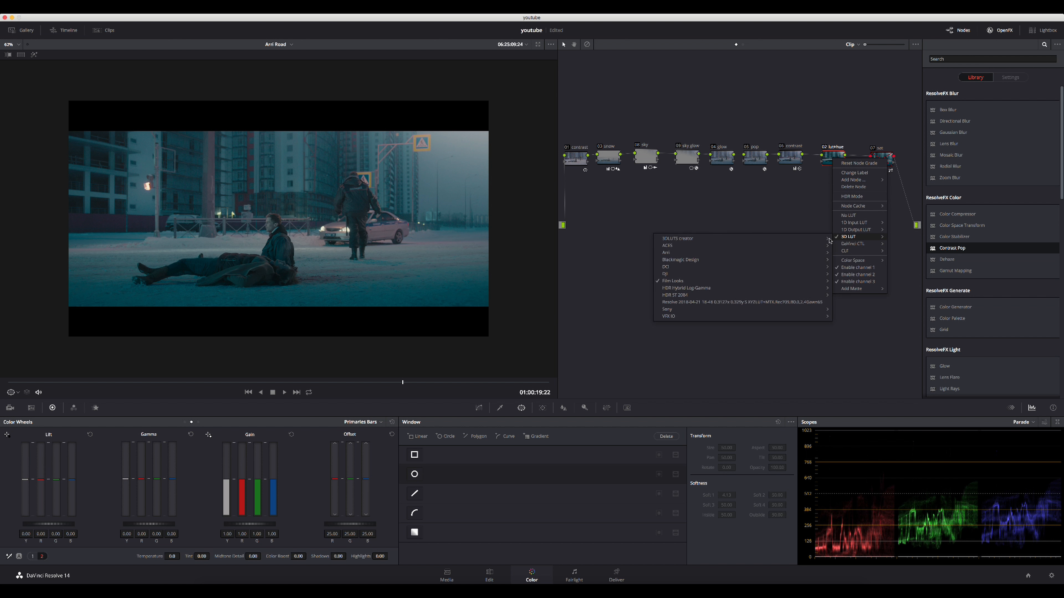
{"action": "mouse_move", "coordinate": [823, 280]}
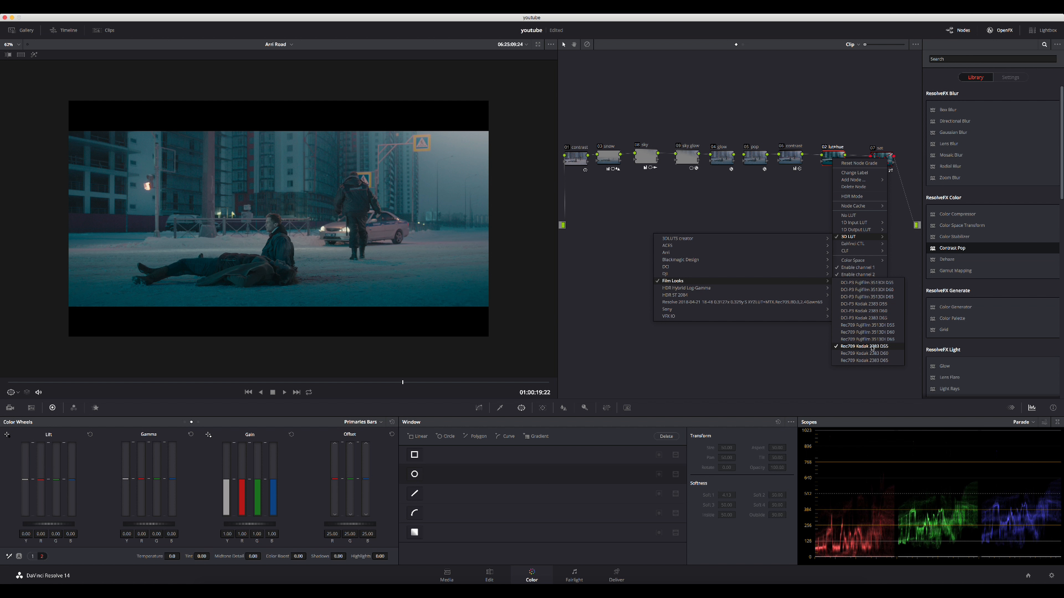
{"action": "left_click", "coordinate": [869, 163]}
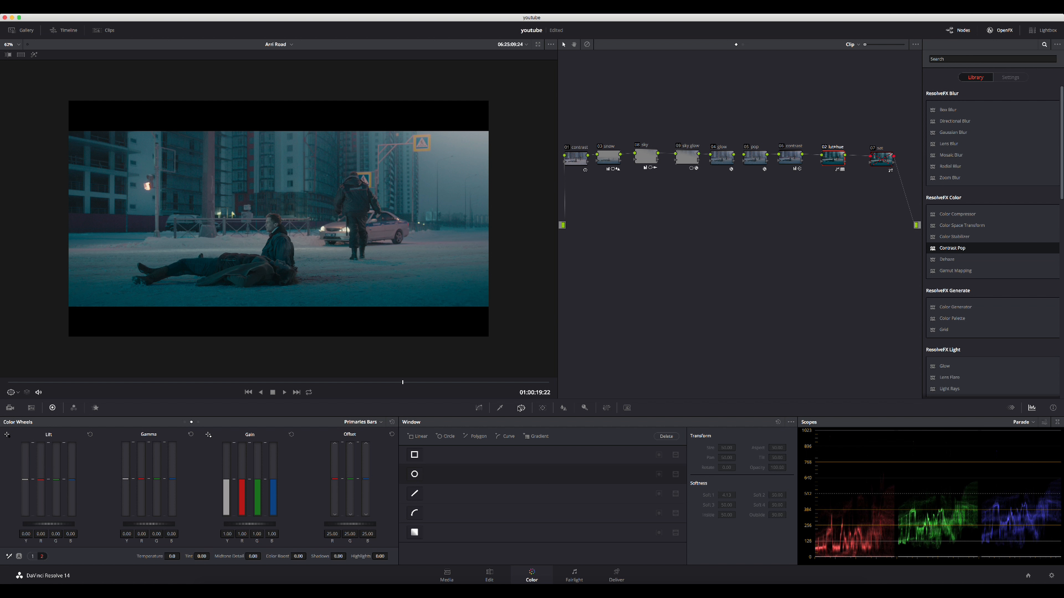
- Display the Hue Vs Hue curve of the lut+hue node
{"action": "left_click", "coordinate": [479, 409]}
{"action": "left_click", "coordinate": [606, 423]}
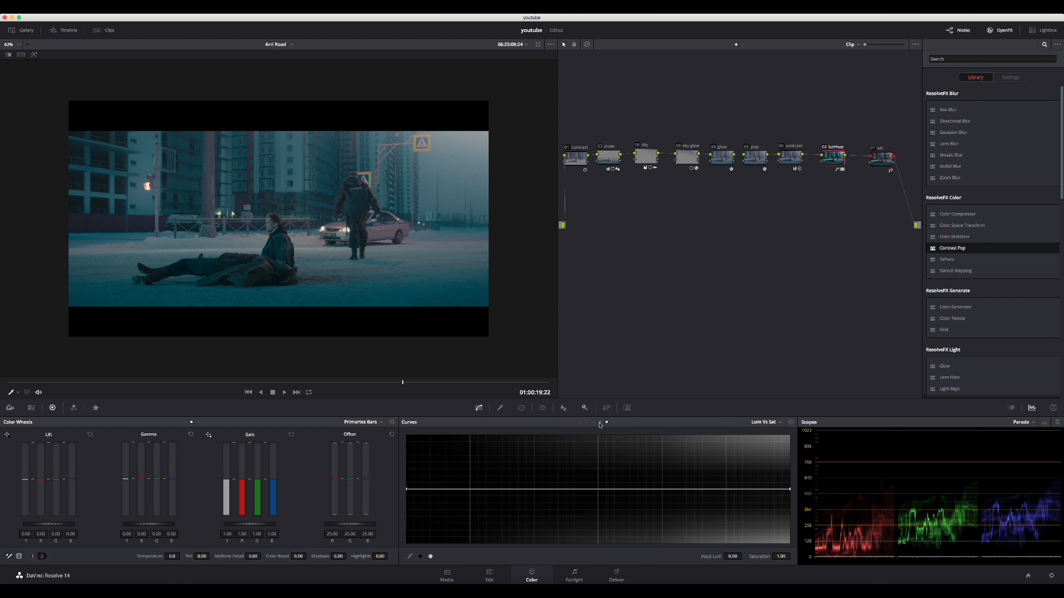
{"action": "left_click", "coordinate": [599, 422]}
{"action": "left_click", "coordinate": [593, 423]}
{"action": "left_click", "coordinate": [587, 423]}
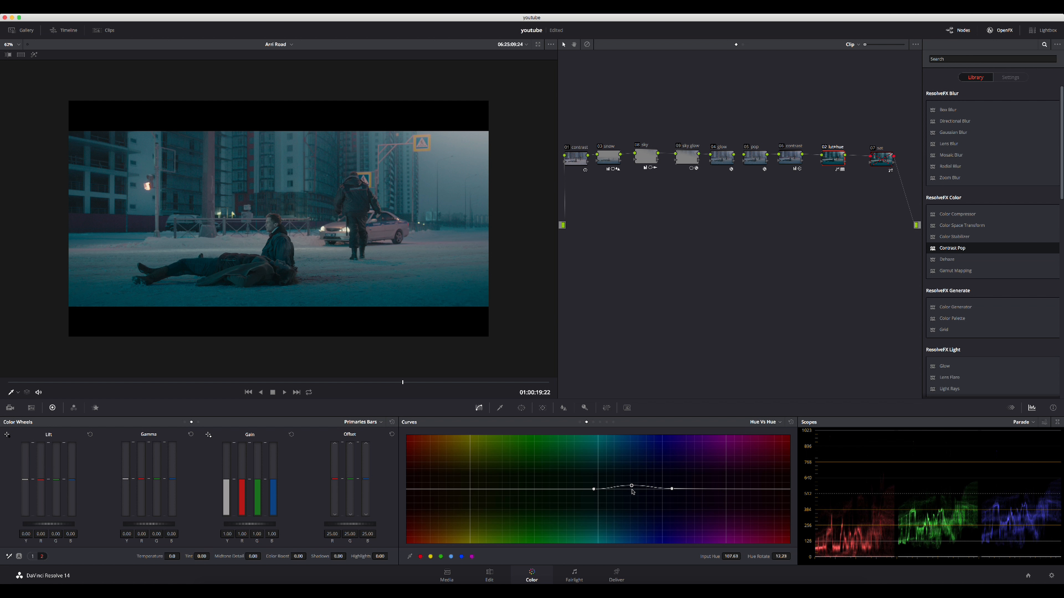
- Toggle the lut+hue node off and on to compare the image, leaving the node enabled
{"action": "key", "text": "super+d"}
{"action": "key", "text": "super+d"}
{"action": "key", "text": "super+d"}
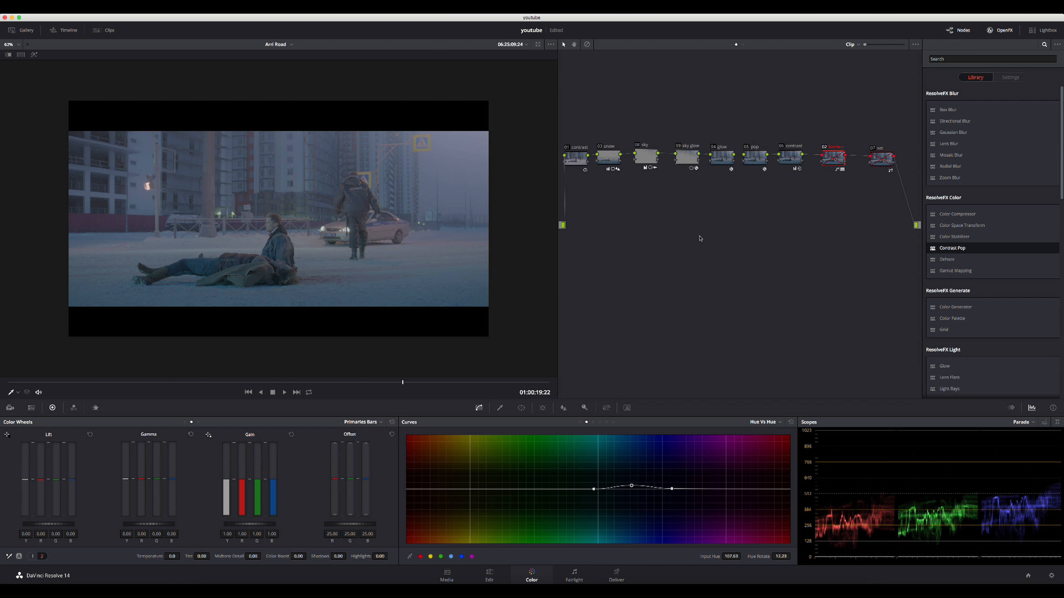
{"action": "key", "text": "super+d"}
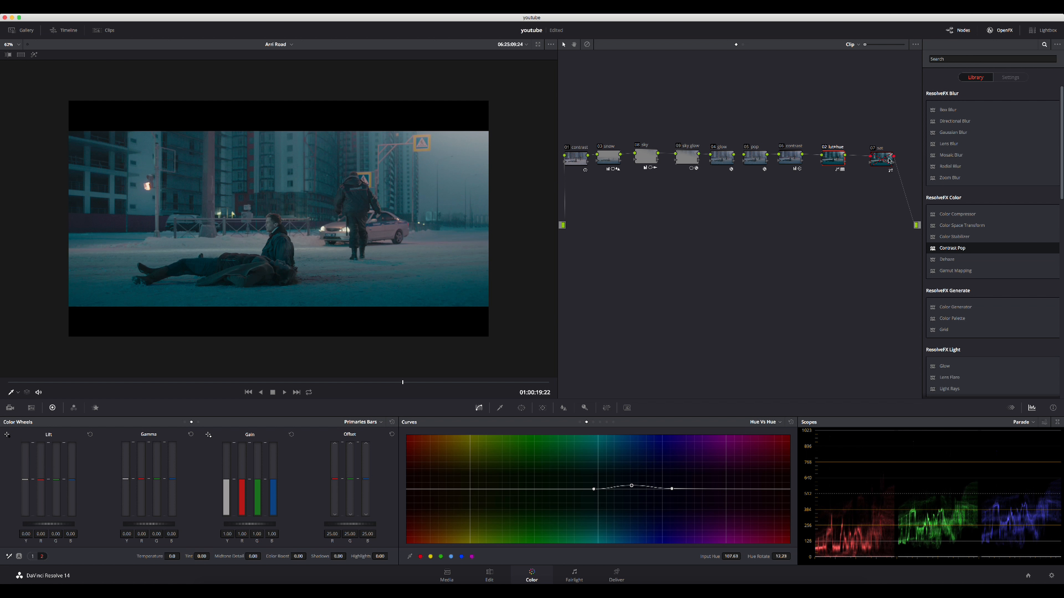
- Move the final sat node closer to the lut+hue node, and enable it with its Sat Vs Sat curve shown
{"action": "left_click", "coordinate": [870, 161]}
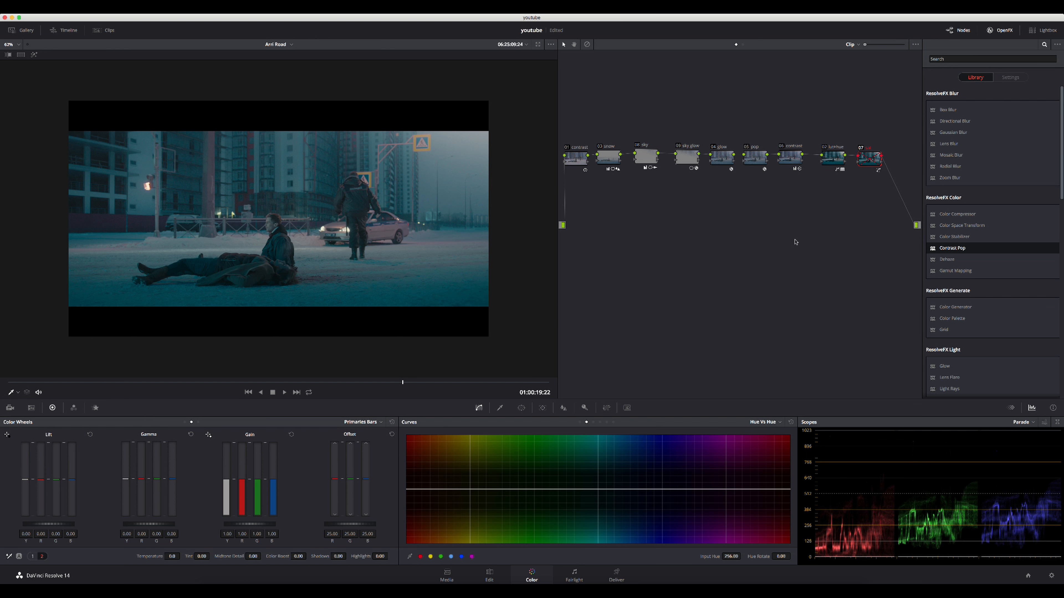
{"action": "key", "text": "super+d"}
{"action": "key", "text": "super+d"}
{"action": "left_click", "coordinate": [613, 423]}
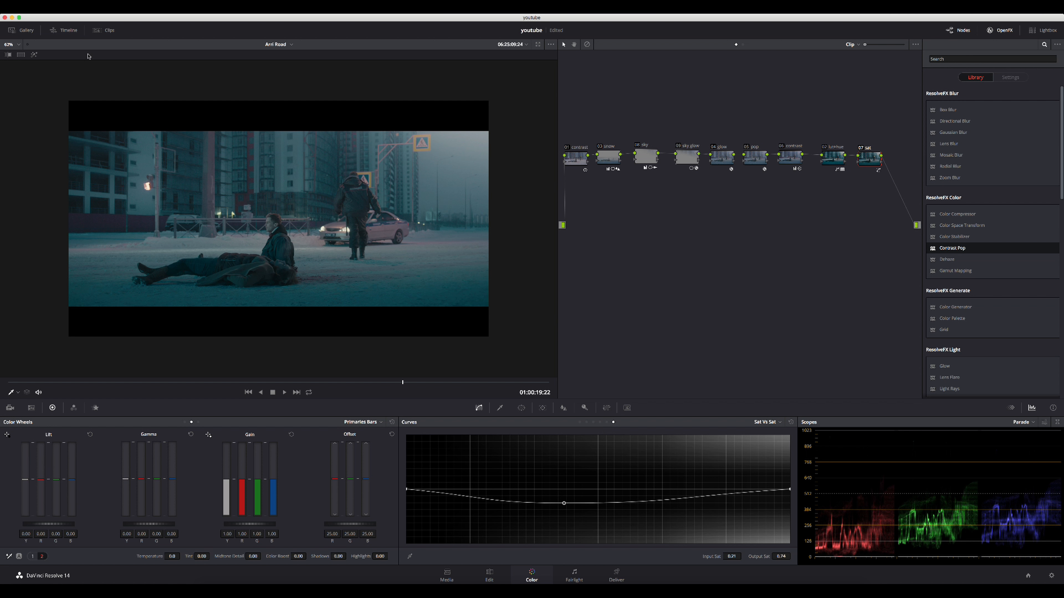
- Turn the image wipe back on and compare the clip full screen with all grades bypassed and restored beside the reference still
{"action": "left_click", "coordinate": [8, 56]}
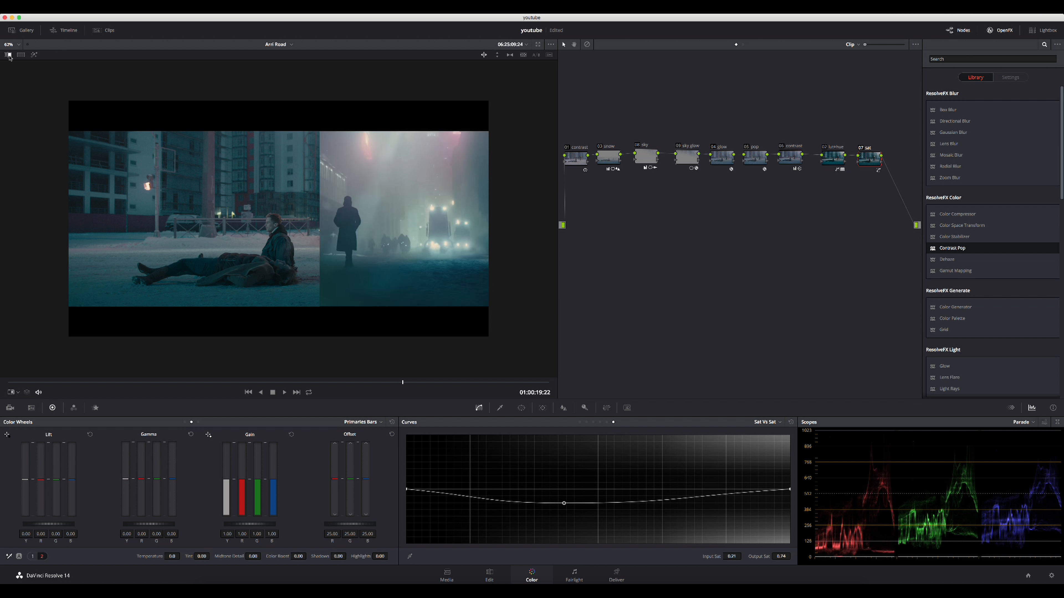
{"action": "key", "text": "super+f"}
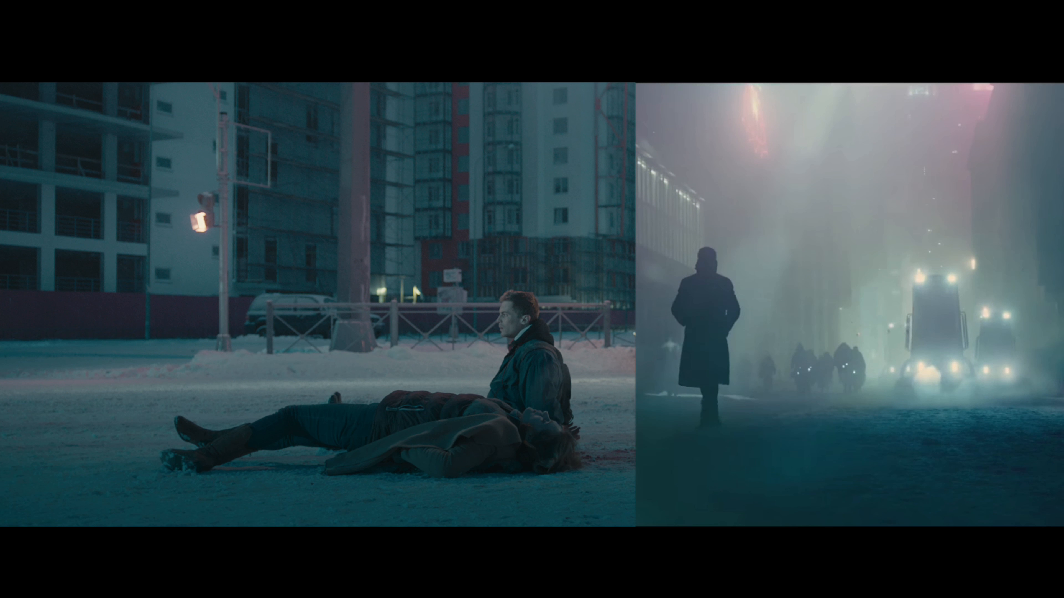
{"action": "key", "text": "shift+d"}
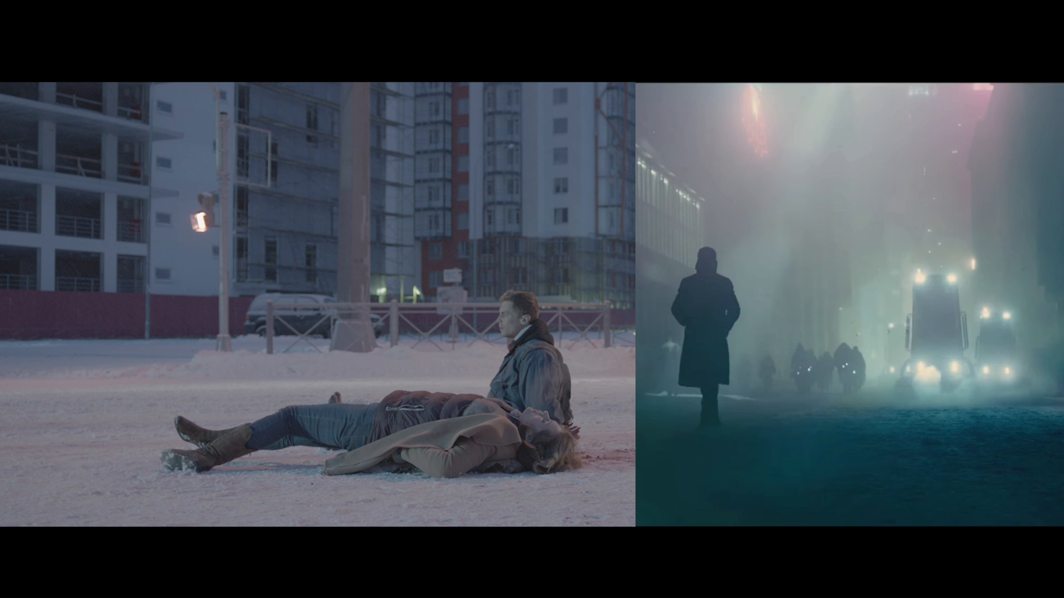
{"action": "key", "text": "shift+d"}
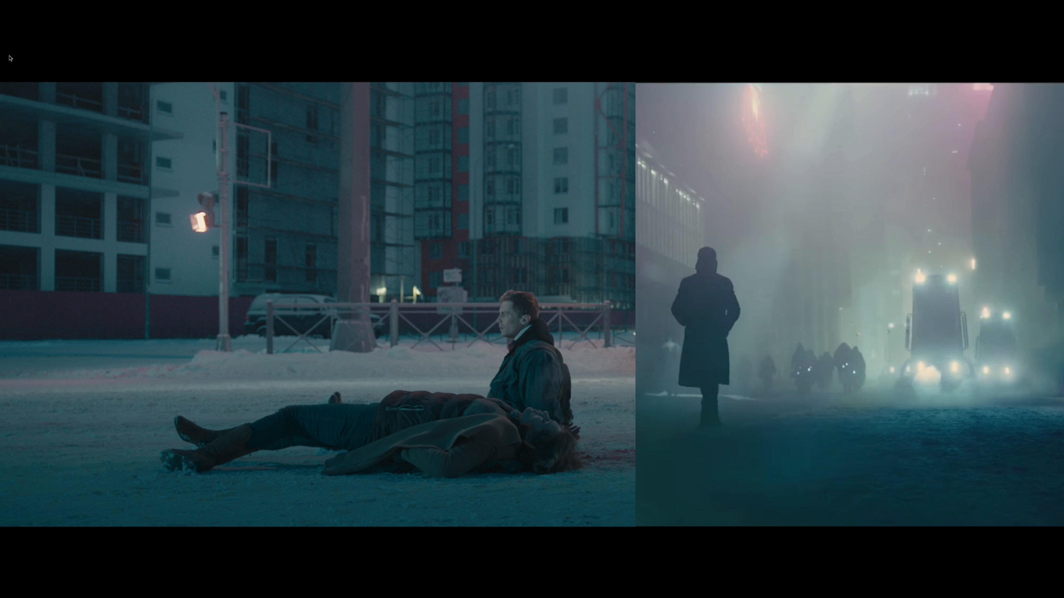
- Jump to an earlier frame in the full-screen view to check the graded clip beside the reference still
{"action": "mouse_move", "coordinate": [431, 312]}
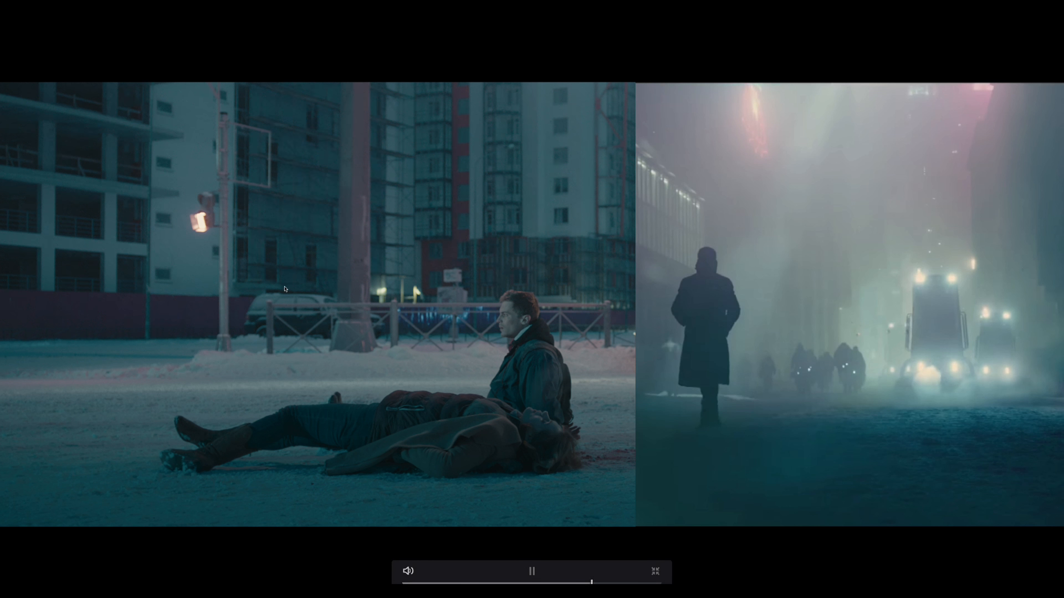
{"action": "left_click", "coordinate": [450, 582]}
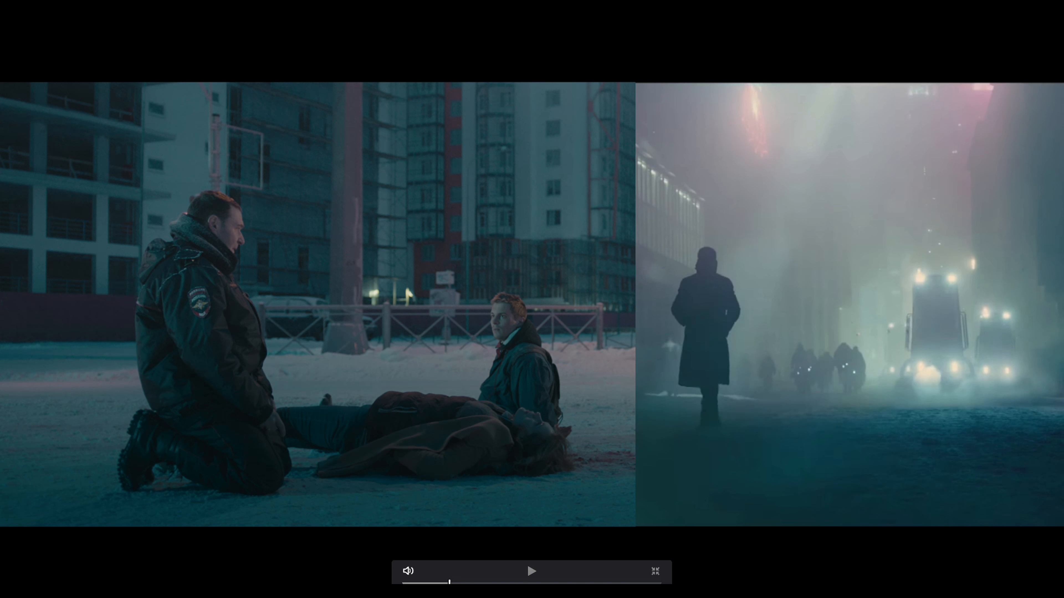
- Scrub through and briefly play the graded clip full screen beside the reference still, and return to the normal Color page view
{"action": "left_click_drag", "start_coordinate": [462, 584], "coordinate": [539, 582]}
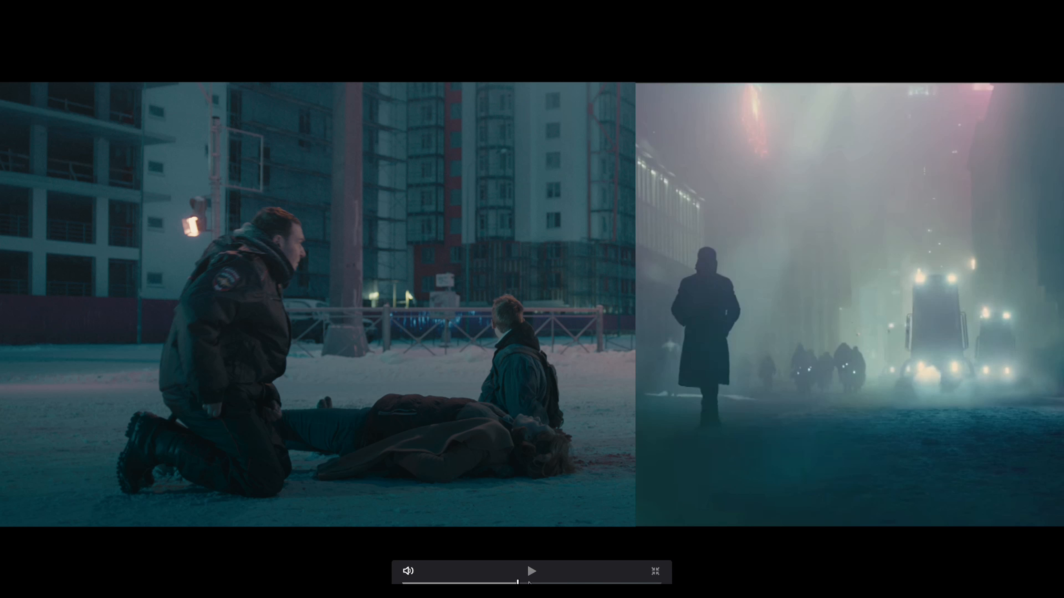
{"action": "left_click", "coordinate": [537, 583]}
{"action": "left_click", "coordinate": [561, 582]}
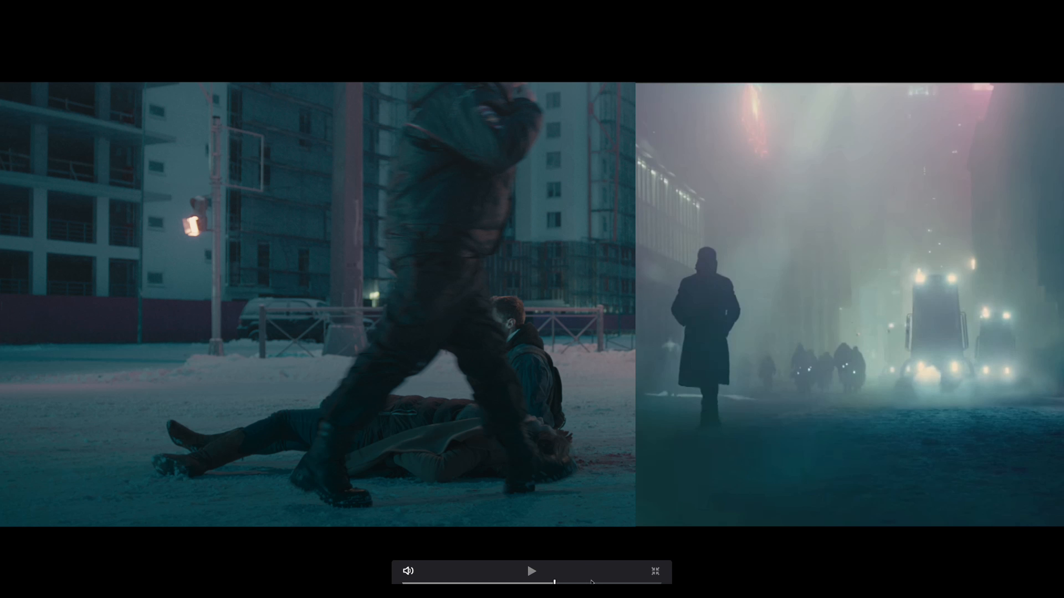
{"action": "key", "text": "space"}
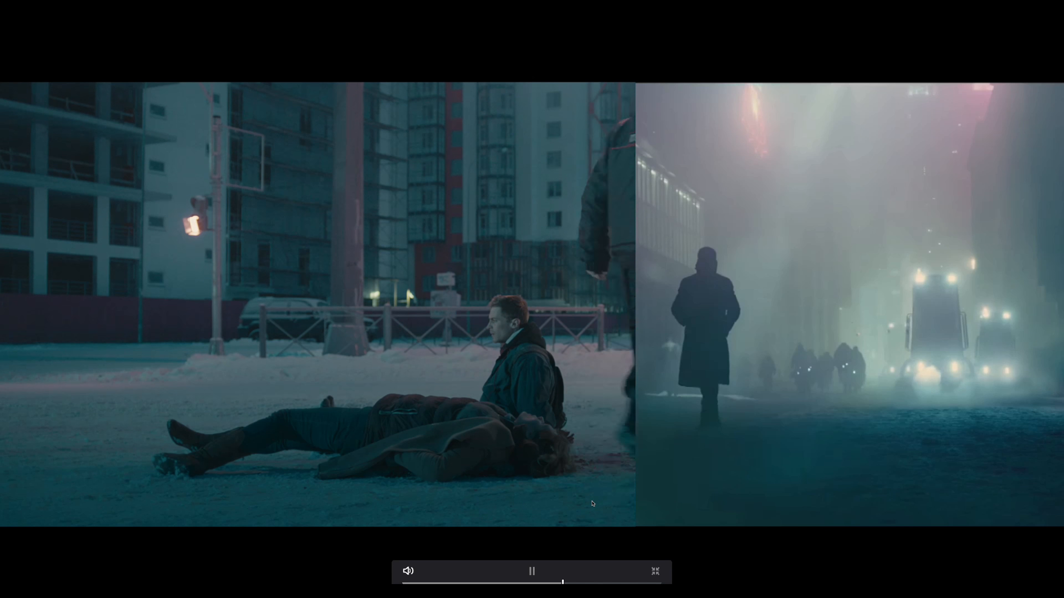
{"action": "key", "text": "space"}
{"action": "key", "text": "Escape"}
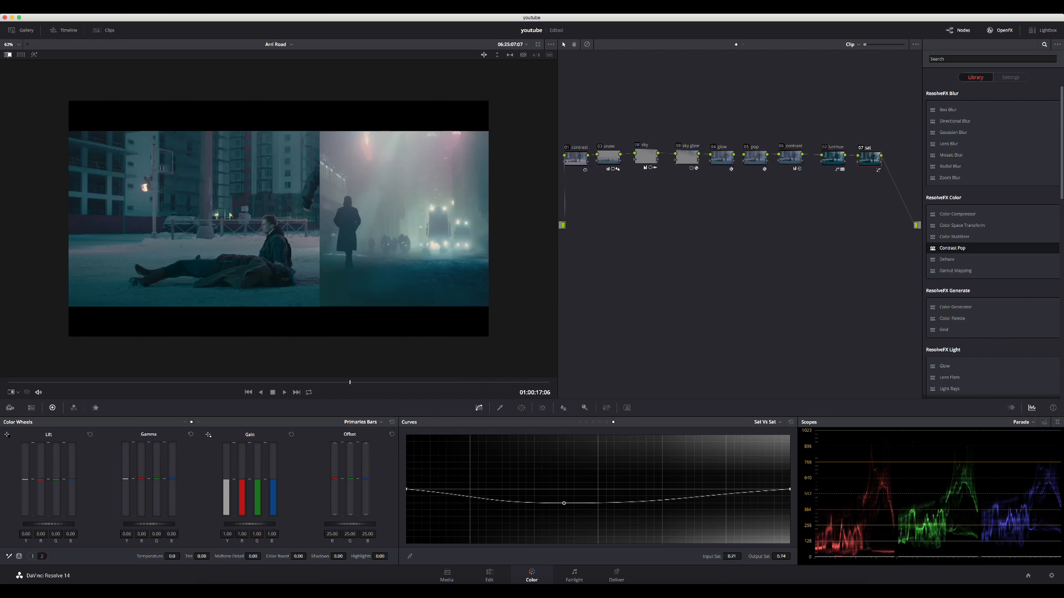
- Turn off the image wipe and show the clip thumbnails, keeping the gallery and mini timeline hidden
{"action": "left_click", "coordinate": [7, 55]}
{"action": "left_click", "coordinate": [8, 55]}
{"action": "left_click", "coordinate": [8, 55]}
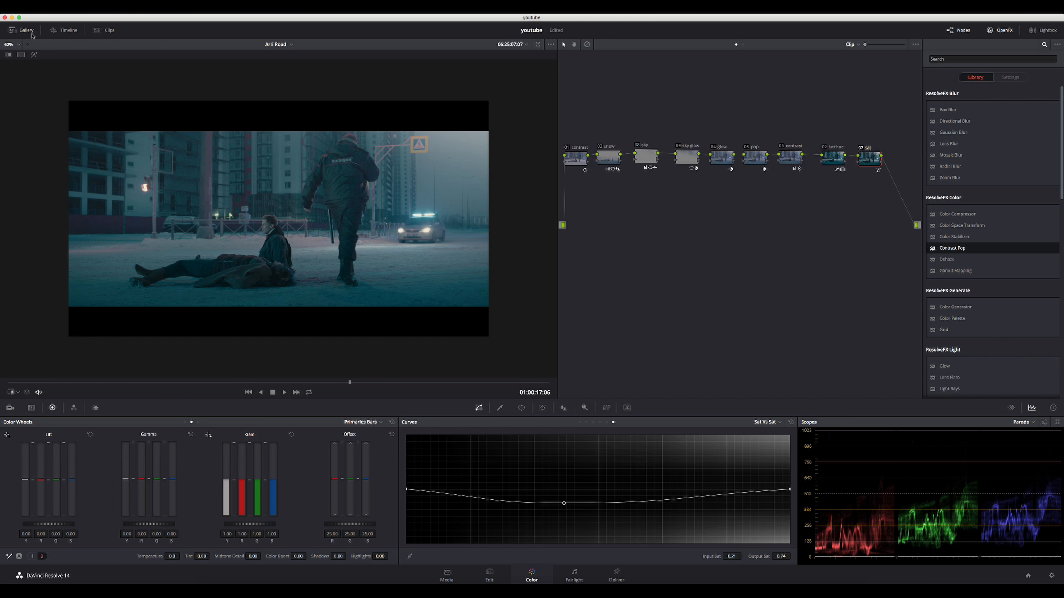
{"action": "left_click", "coordinate": [25, 29]}
{"action": "left_click", "coordinate": [55, 31]}
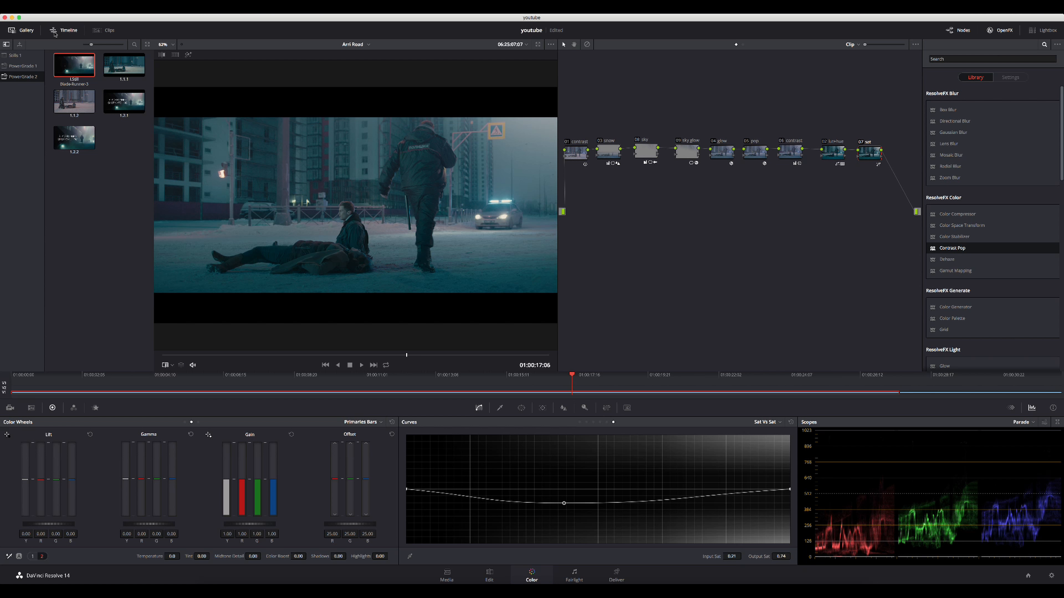
{"action": "left_click", "coordinate": [27, 30]}
{"action": "left_click", "coordinate": [60, 30]}
{"action": "left_click", "coordinate": [109, 30]}
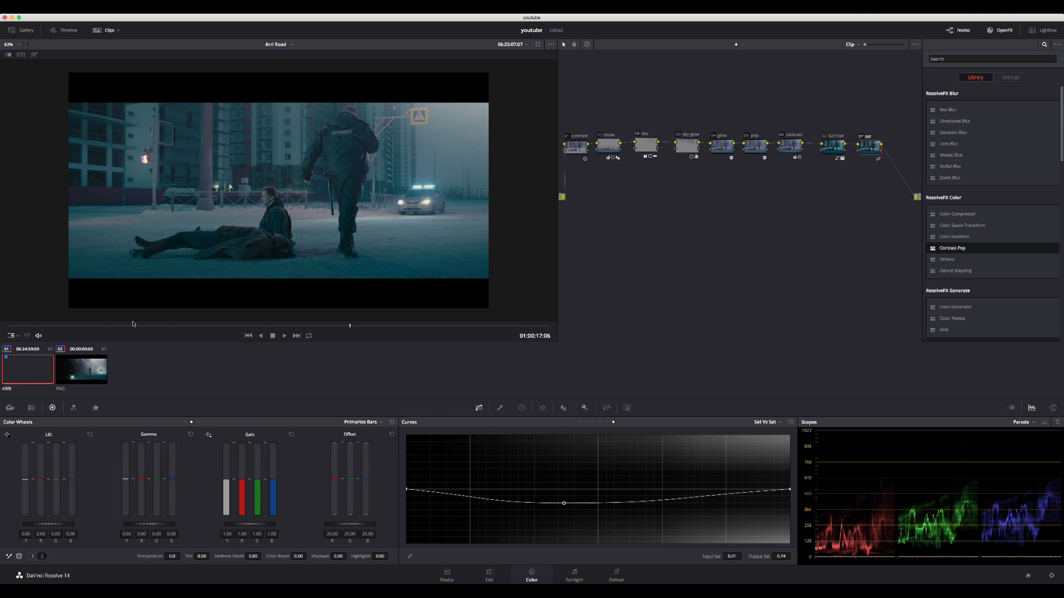
- Compare the PNG reference clip and the graded ARRI clip full screen by switching between them, ending on the ARRI clip in the normal view
{"action": "left_click", "coordinate": [93, 361]}
{"action": "key", "text": "Up"}
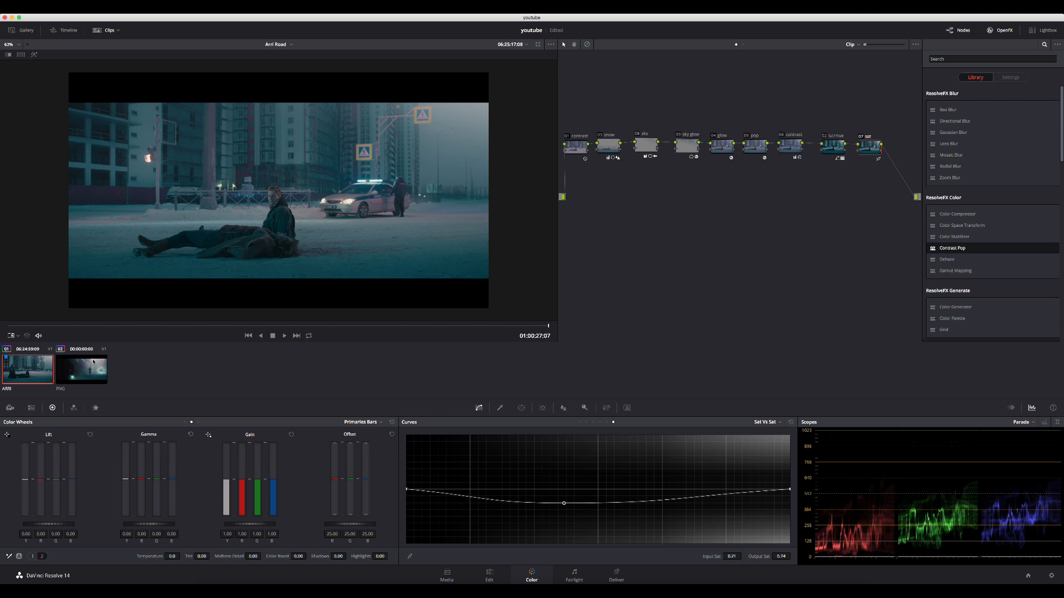
{"action": "left_click", "coordinate": [93, 361]}
{"action": "key", "text": "super+f"}
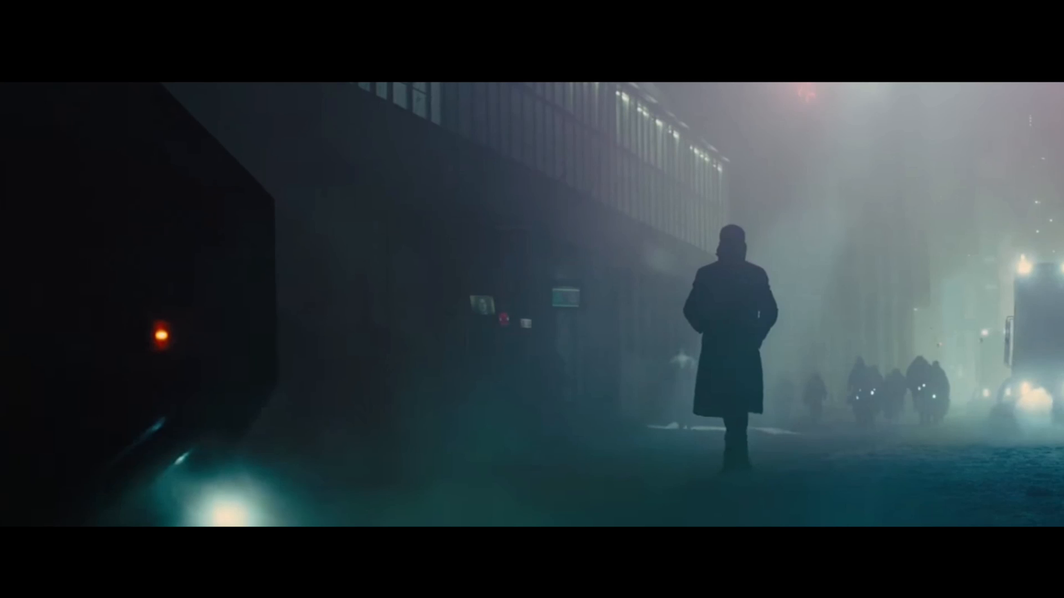
{"action": "key", "text": "Up"}
{"action": "key", "text": "Down"}
{"action": "key", "text": "Up"}
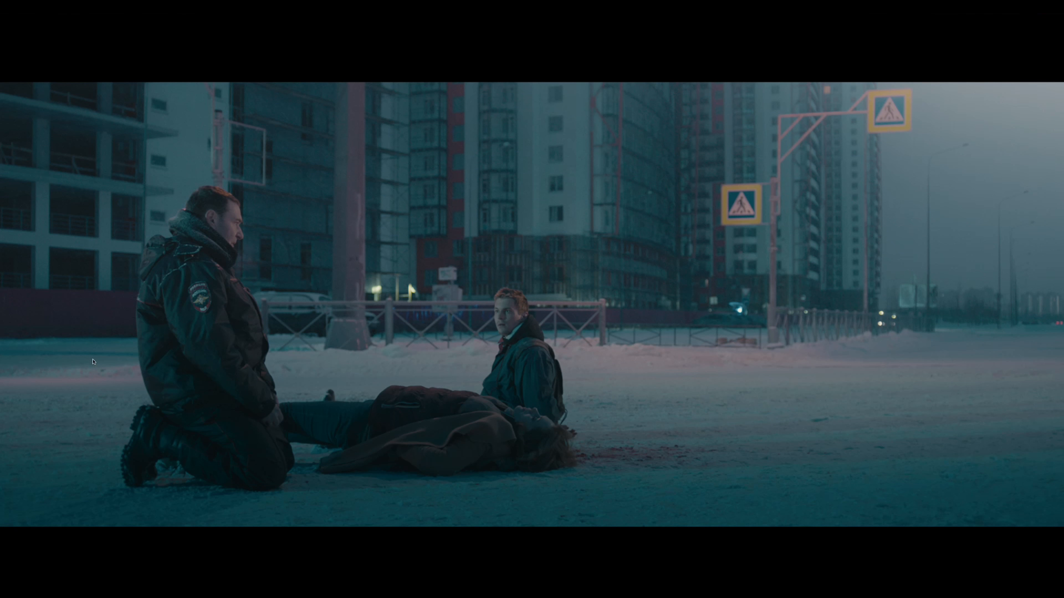
{"action": "key", "text": "Escape"}
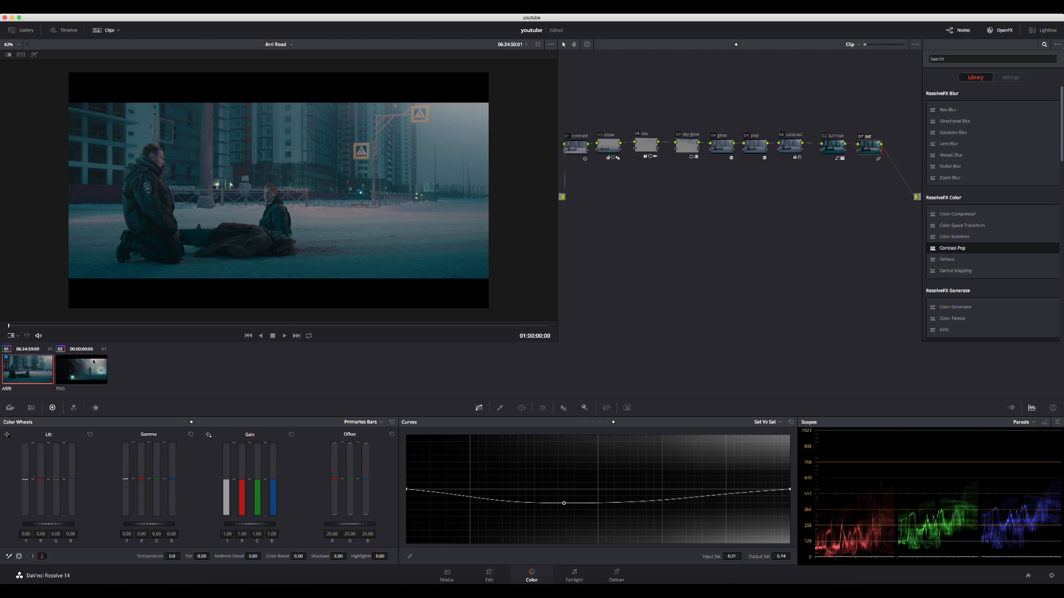